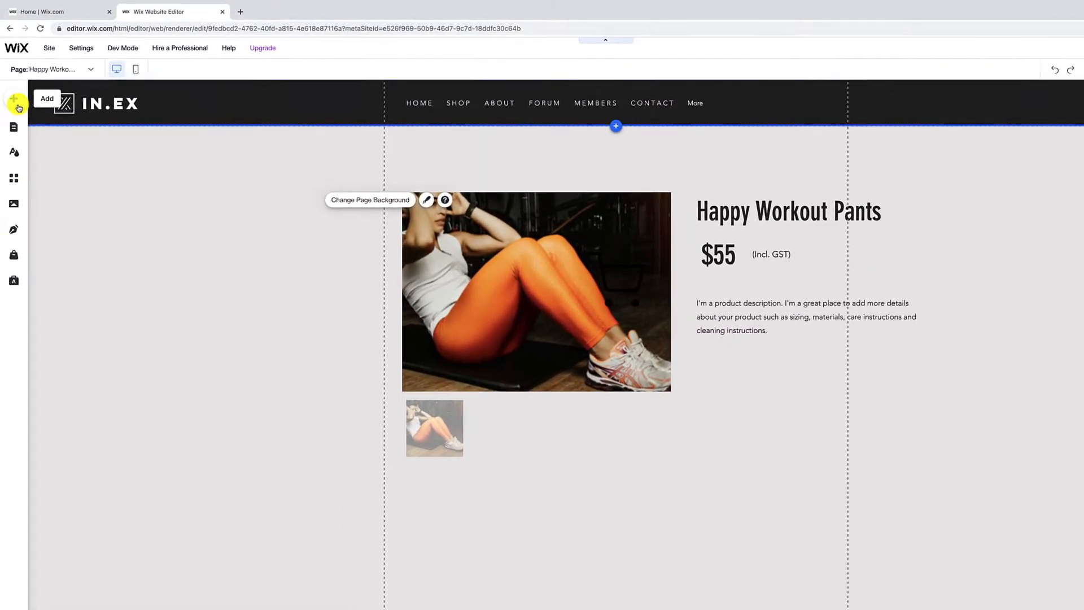
Add a themed button and place it under the product description, sized 180 by 40
{"action": "left_click", "coordinate": [17, 110]}
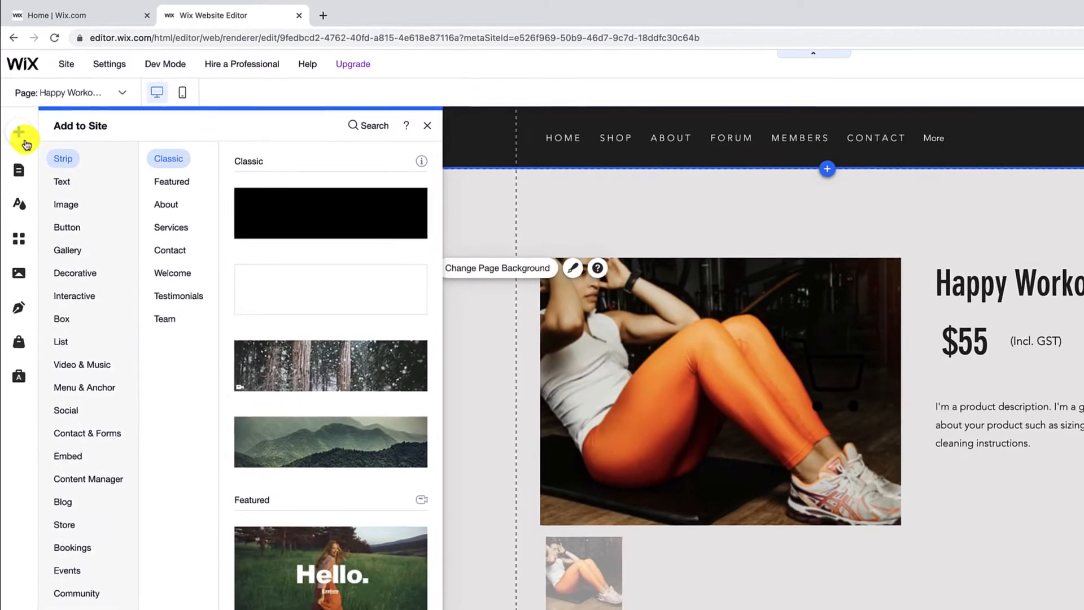
{"action": "left_click", "coordinate": [68, 233]}
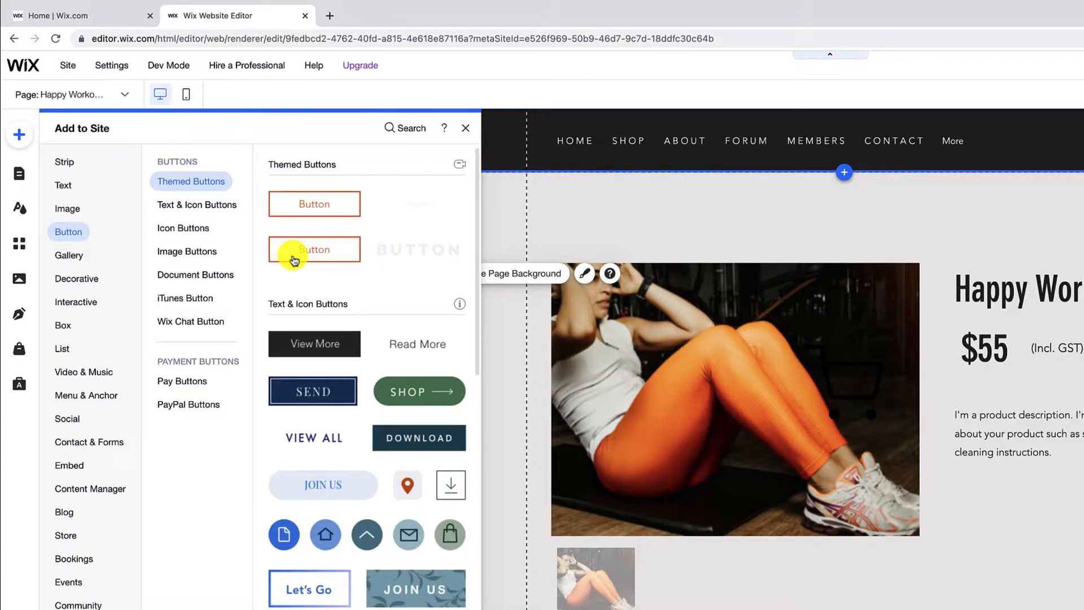
{"action": "left_click", "coordinate": [294, 260]}
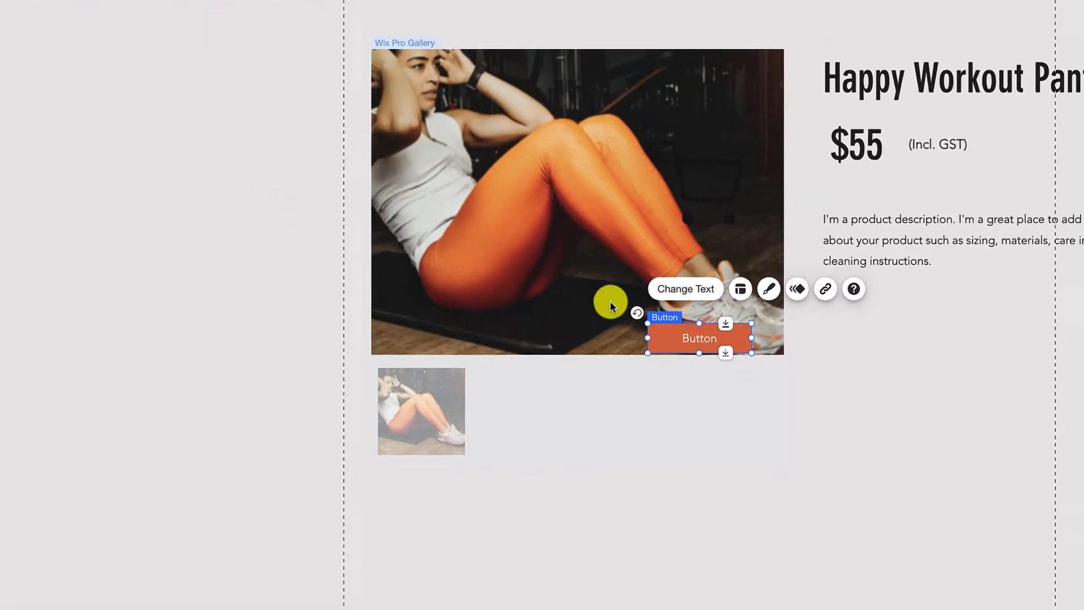
{"action": "left_click_drag", "start_coordinate": [820, 518], "coordinate": [962, 515]}
{"action": "left_click_drag", "start_coordinate": [810, 323], "coordinate": [931, 309]}
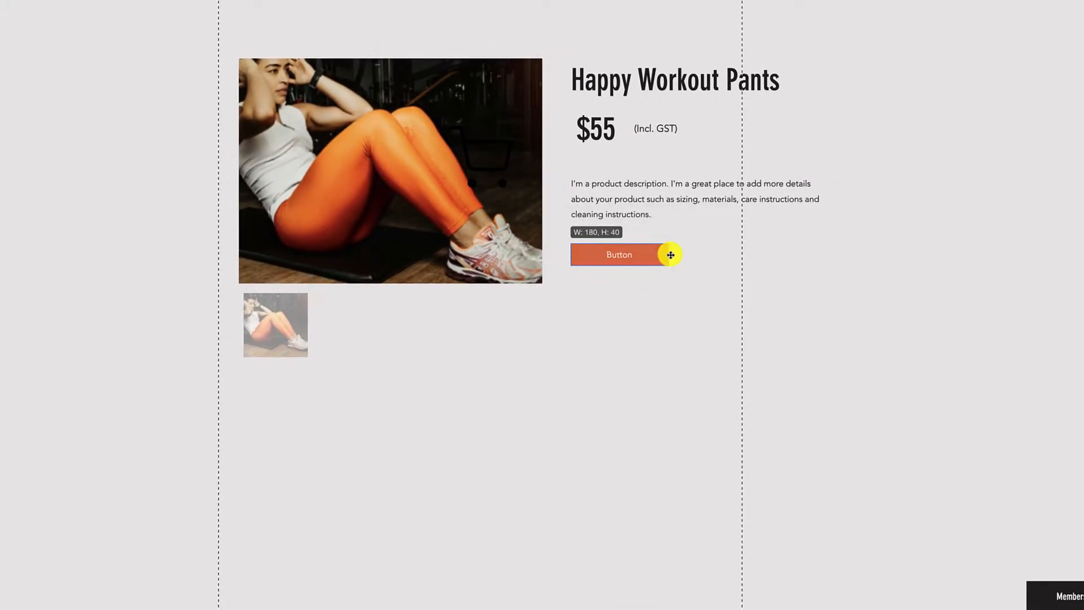
{"action": "left_click_drag", "start_coordinate": [669, 255], "coordinate": [668, 255]}
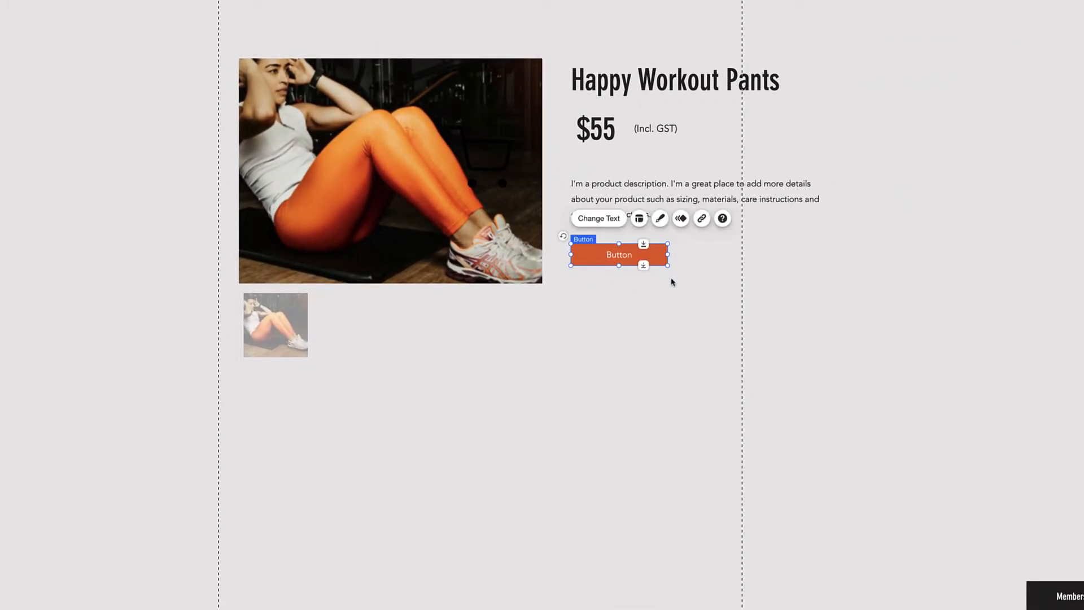
Label the button BUY NOW, right-aligned with a margin of 29
{"action": "left_click", "coordinate": [615, 225]}
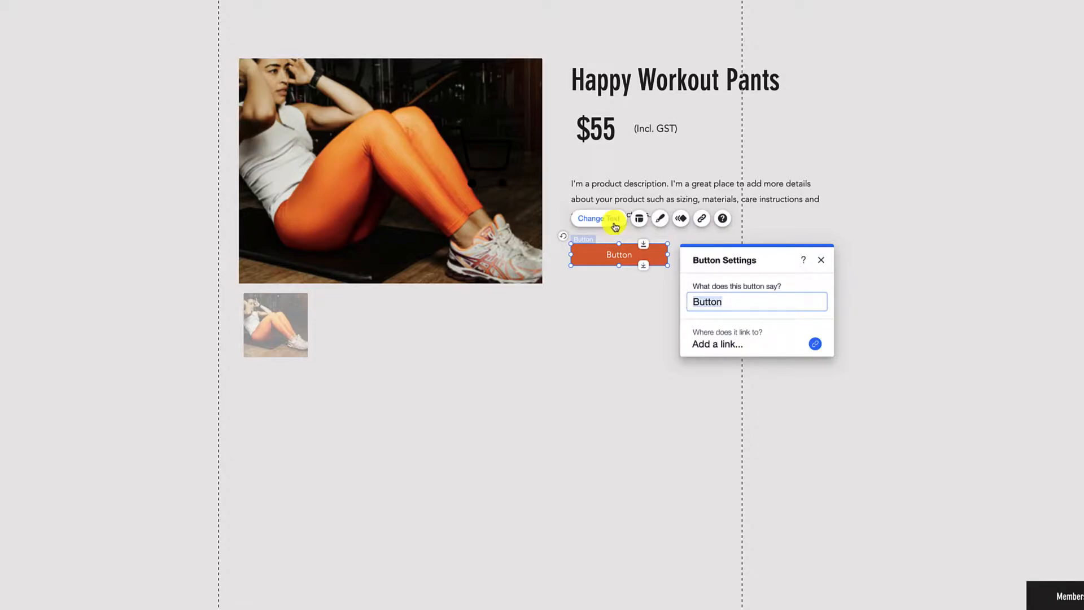
{"action": "left_click", "coordinate": [821, 261]}
{"action": "left_click", "coordinate": [640, 220]}
{"action": "left_click", "coordinate": [758, 316]}
{"action": "left_click_drag", "start_coordinate": [695, 371], "coordinate": [720, 371]}
Give the button a dark #1D2B35 fill and matching dark border
{"action": "left_click", "coordinate": [821, 260]}
{"action": "left_click", "coordinate": [660, 218]}
{"action": "left_click", "coordinate": [728, 519]}
{"action": "left_click", "coordinate": [711, 354]}
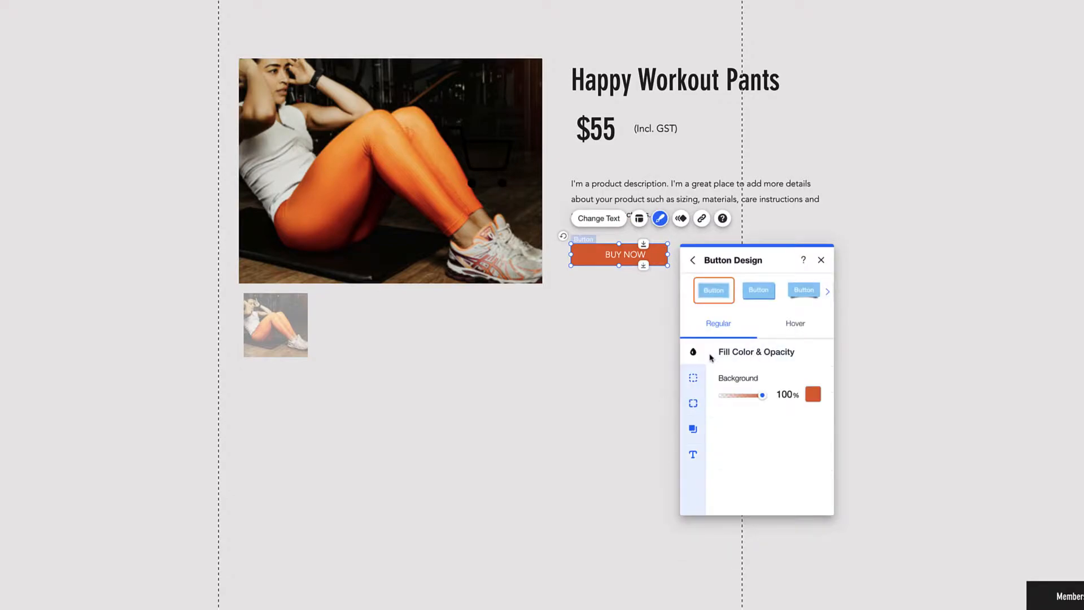
{"action": "left_click", "coordinate": [814, 395]}
{"action": "left_click", "coordinate": [871, 556]}
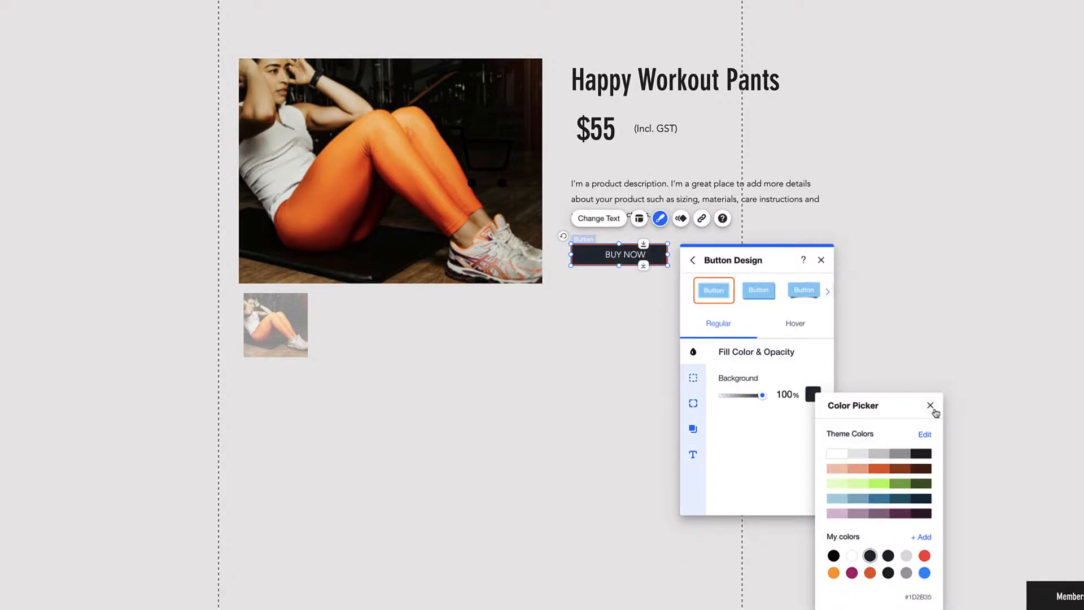
{"action": "left_click", "coordinate": [931, 405]}
{"action": "left_click", "coordinate": [693, 377]}
{"action": "left_click", "coordinate": [813, 395]}
{"action": "left_click", "coordinate": [871, 557]}
{"action": "left_click", "coordinate": [693, 404]}
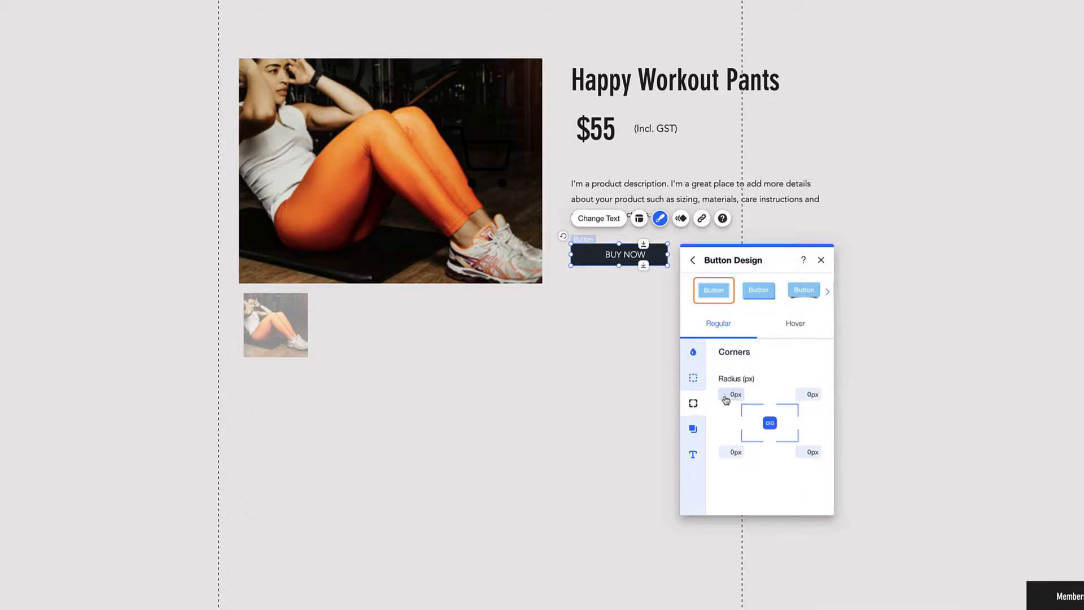
{"action": "left_click", "coordinate": [694, 454]}
{"action": "scroll", "coordinate": [833, 497], "scroll_direction": "down", "scroll_amount": 2}
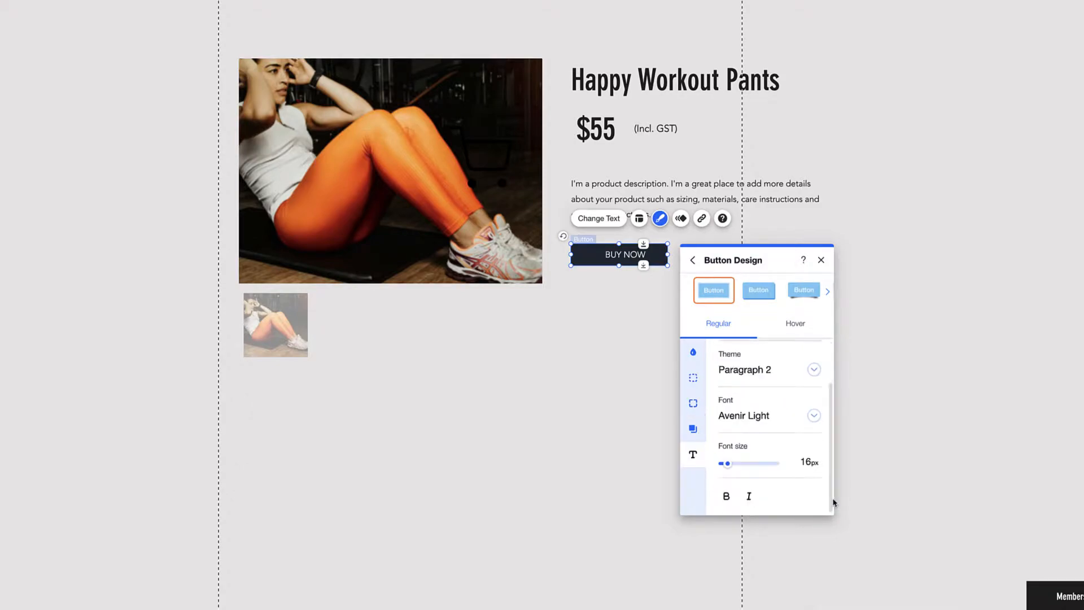
Style the hover state with grey fill, grey border and white text
{"action": "left_click", "coordinate": [798, 329]}
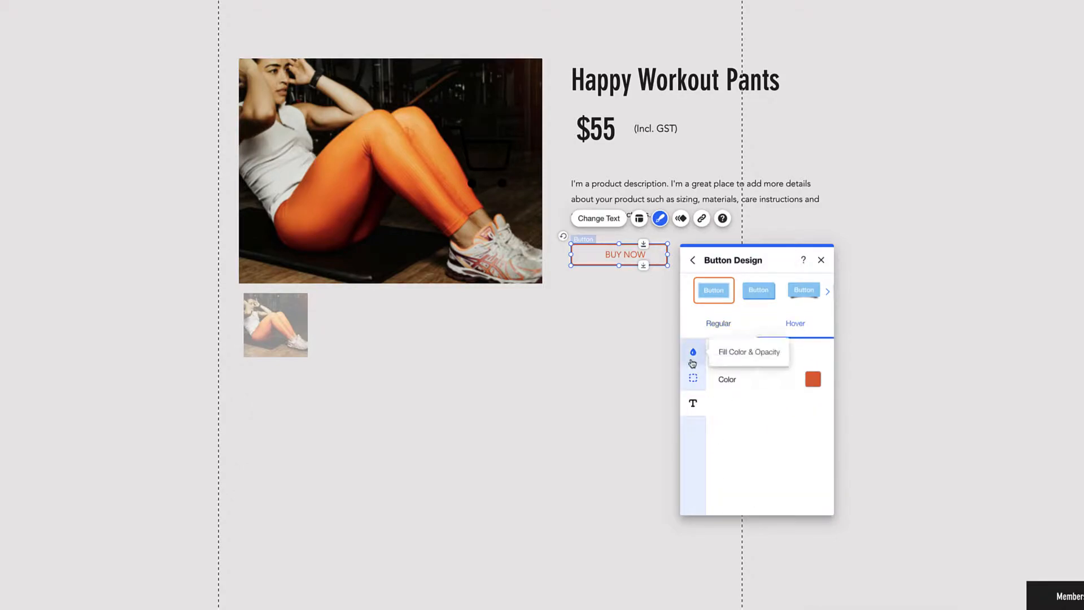
{"action": "left_click", "coordinate": [693, 352]}
{"action": "left_click", "coordinate": [813, 394]}
{"action": "left_click", "coordinate": [891, 446]}
{"action": "left_click", "coordinate": [698, 382]}
{"action": "left_click", "coordinate": [814, 395]}
{"action": "left_click", "coordinate": [897, 452]}
{"action": "left_click", "coordinate": [694, 404]}
{"action": "left_click", "coordinate": [813, 379]}
{"action": "left_click", "coordinate": [699, 343]}
{"action": "left_click", "coordinate": [823, 327]}
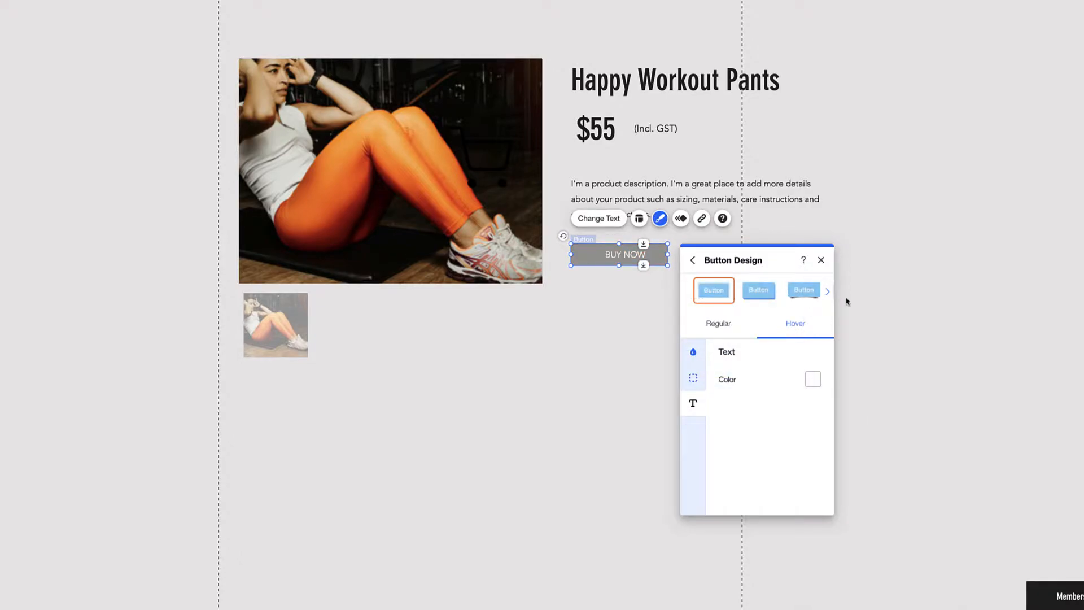
{"action": "left_click", "coordinate": [821, 260]}
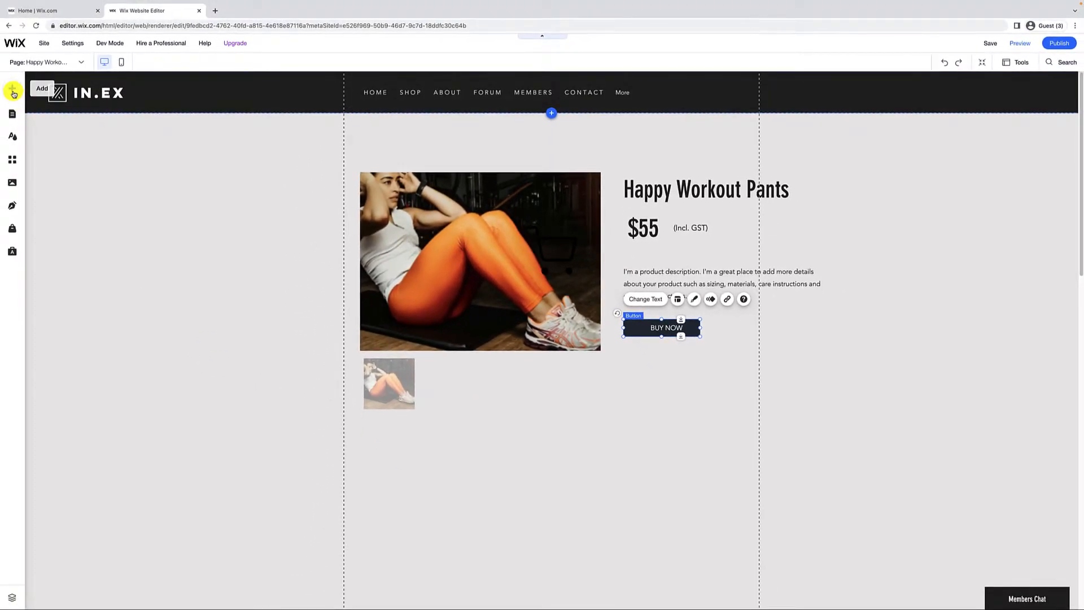
Search the icon library for 'shopping cart' and add the black cart icon onto BUY NOW
{"action": "left_click", "coordinate": [13, 92]}
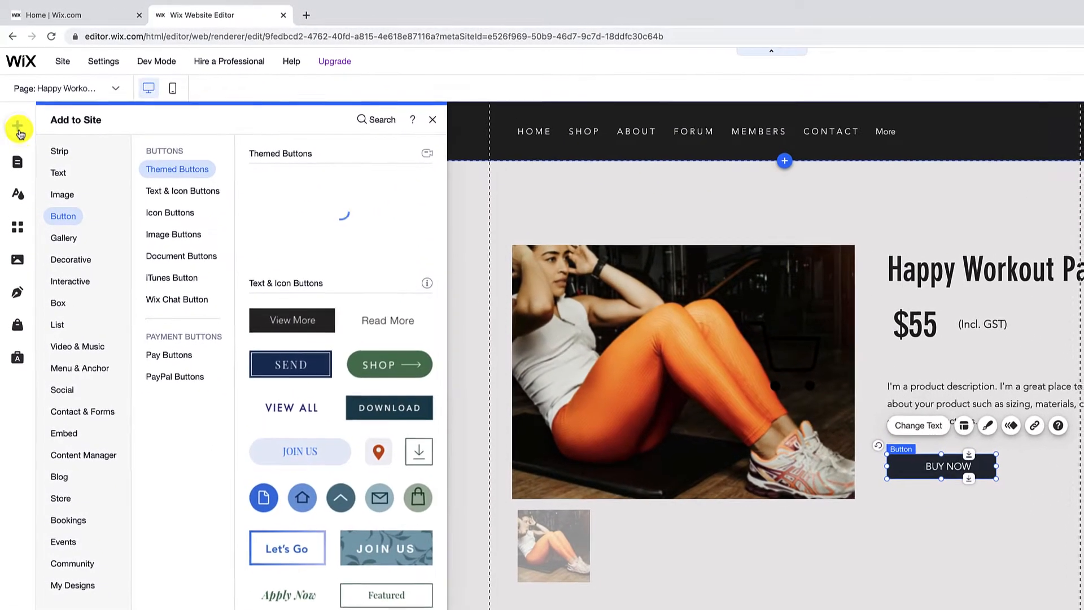
{"action": "left_click", "coordinate": [58, 260]}
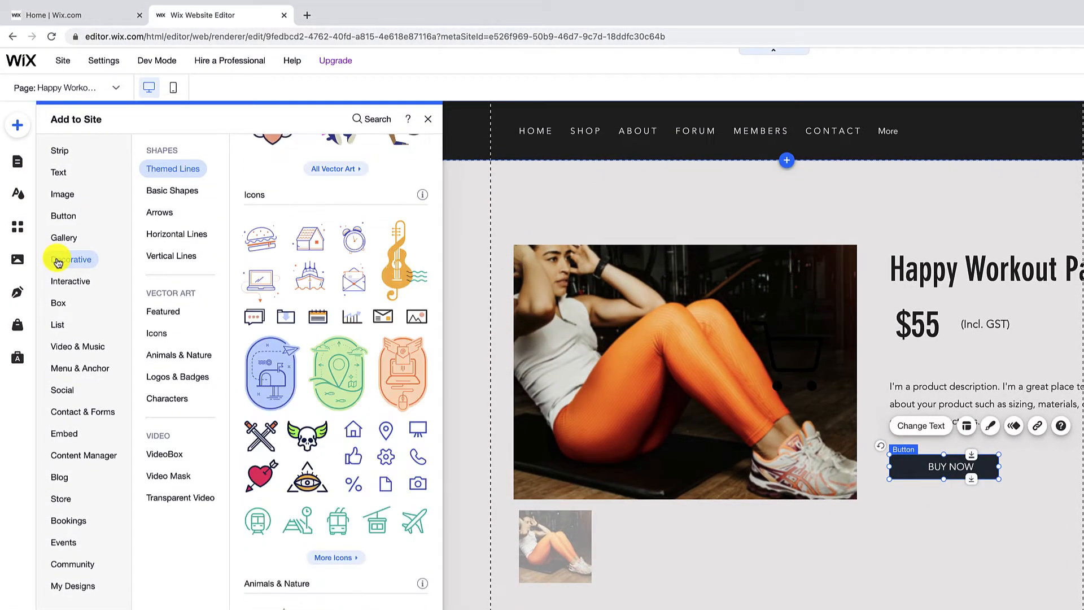
{"action": "left_click", "coordinate": [161, 333]}
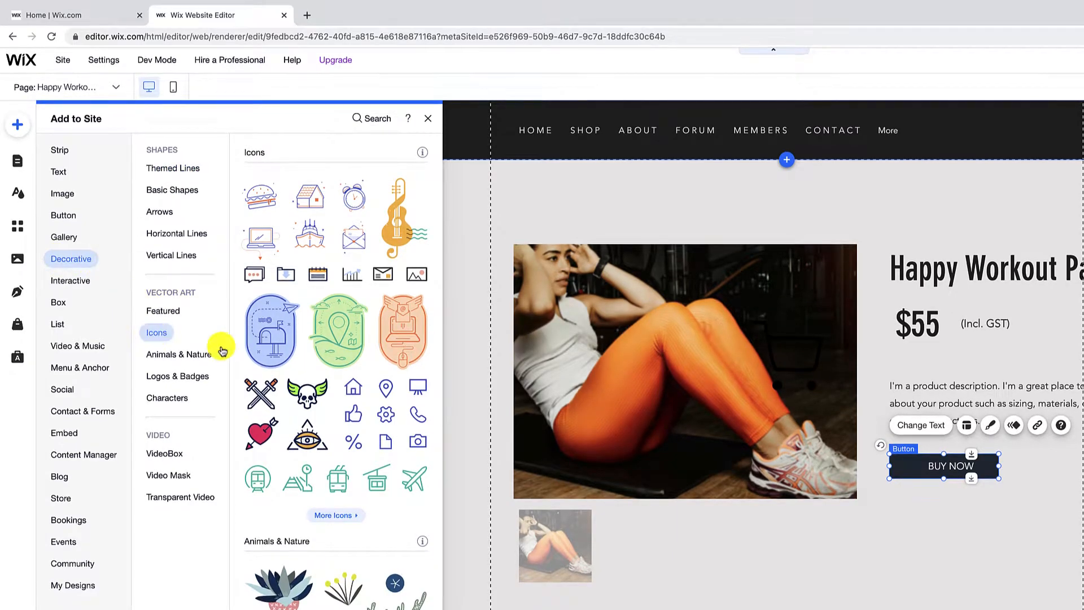
{"action": "left_click", "coordinate": [351, 519]}
{"action": "type", "text": "shopping cart"}
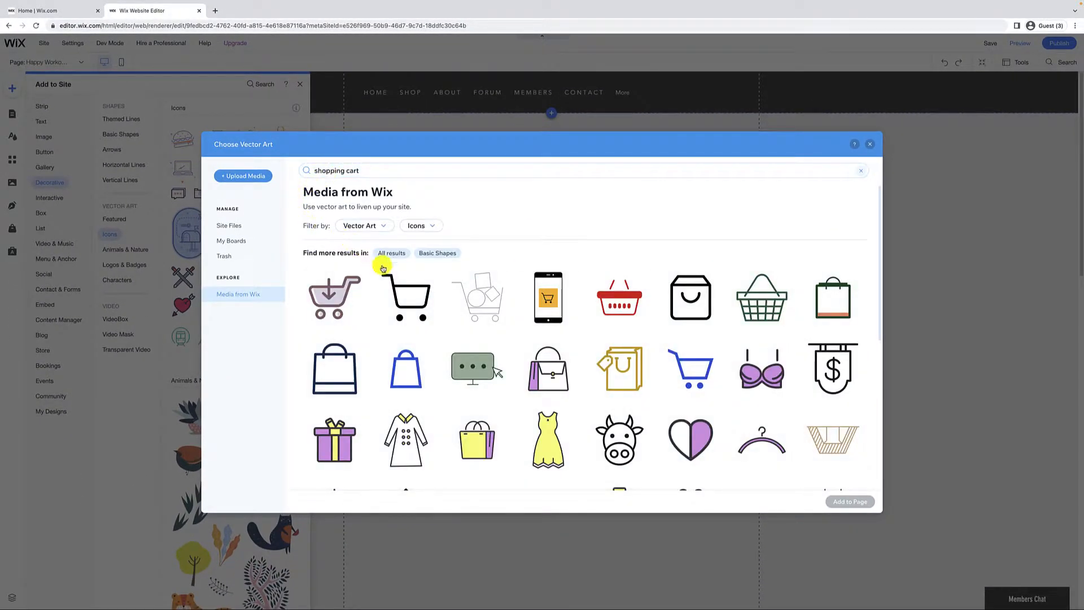
{"action": "left_click", "coordinate": [411, 298]}
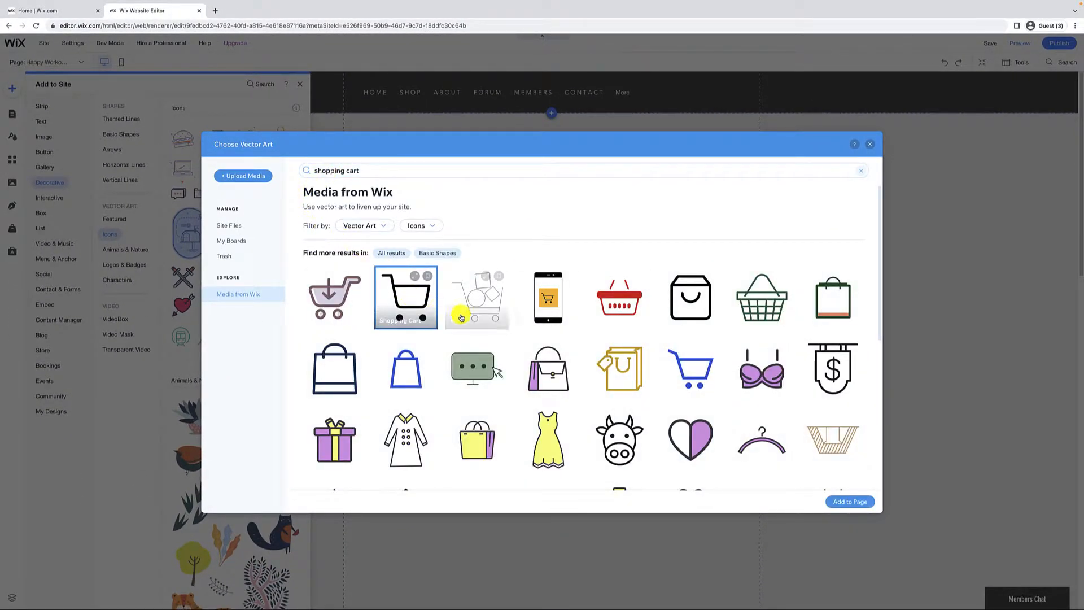
{"action": "left_click", "coordinate": [857, 505]}
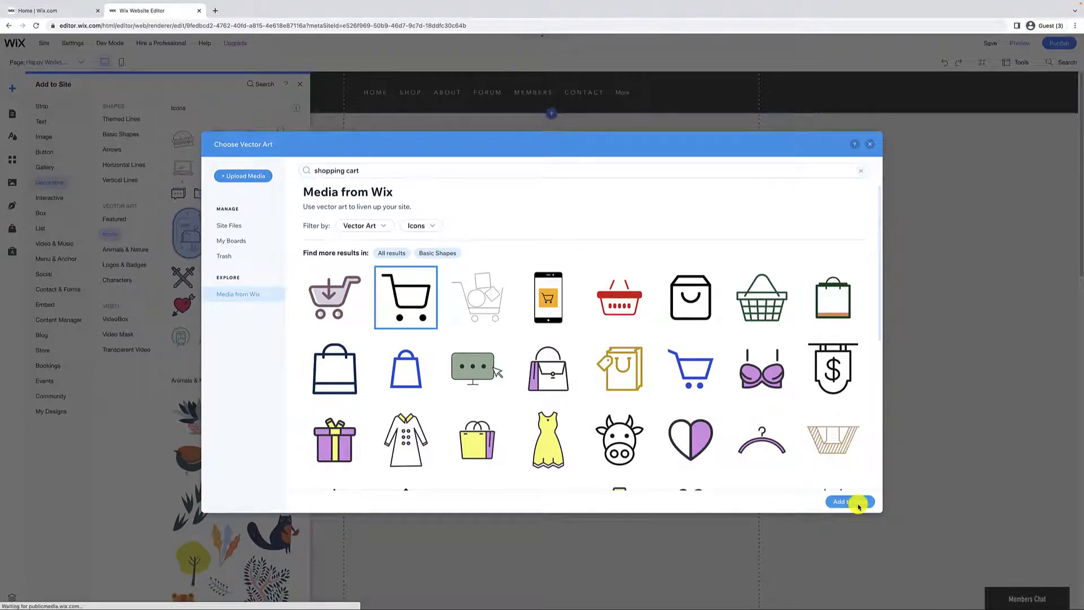
{"action": "left_click_drag", "start_coordinate": [560, 346], "coordinate": [680, 348]}
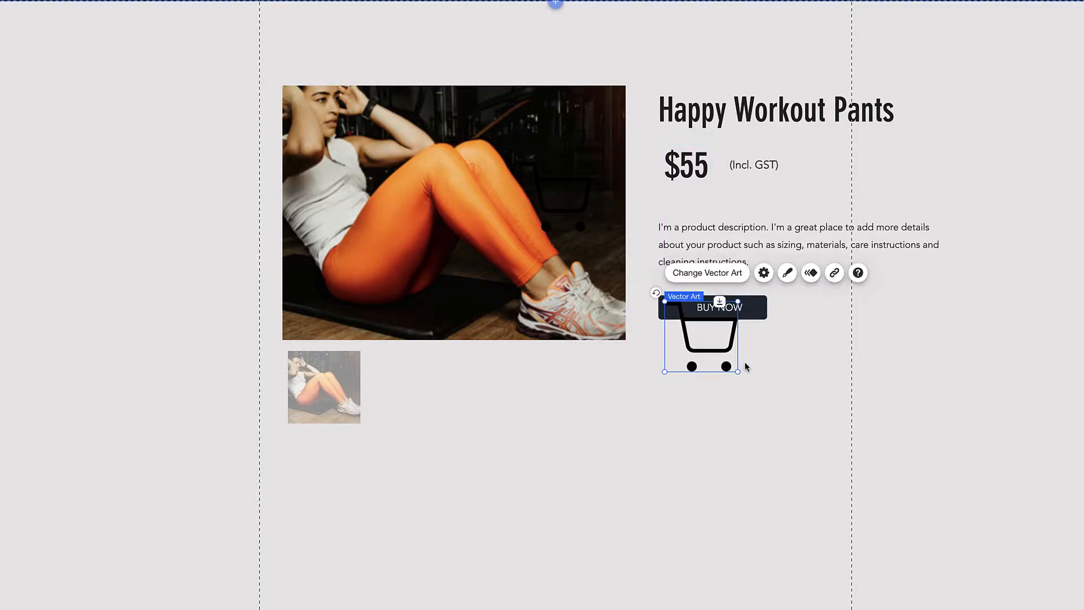
Shrink the cart icon to fit BUY NOW's left edge and check its colour and shadow
{"action": "left_click_drag", "start_coordinate": [738, 371], "coordinate": [677, 313]}
{"action": "left_click_drag", "start_coordinate": [690, 301], "coordinate": [693, 299]}
{"action": "left_click_drag", "start_coordinate": [685, 308], "coordinate": [684, 307]}
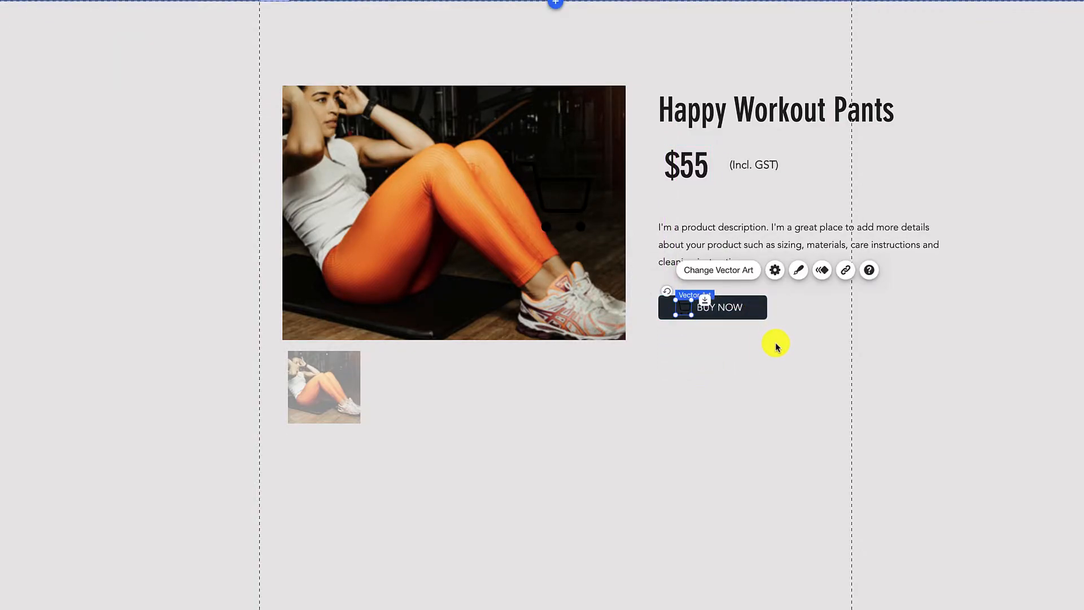
{"action": "left_click", "coordinate": [798, 271]}
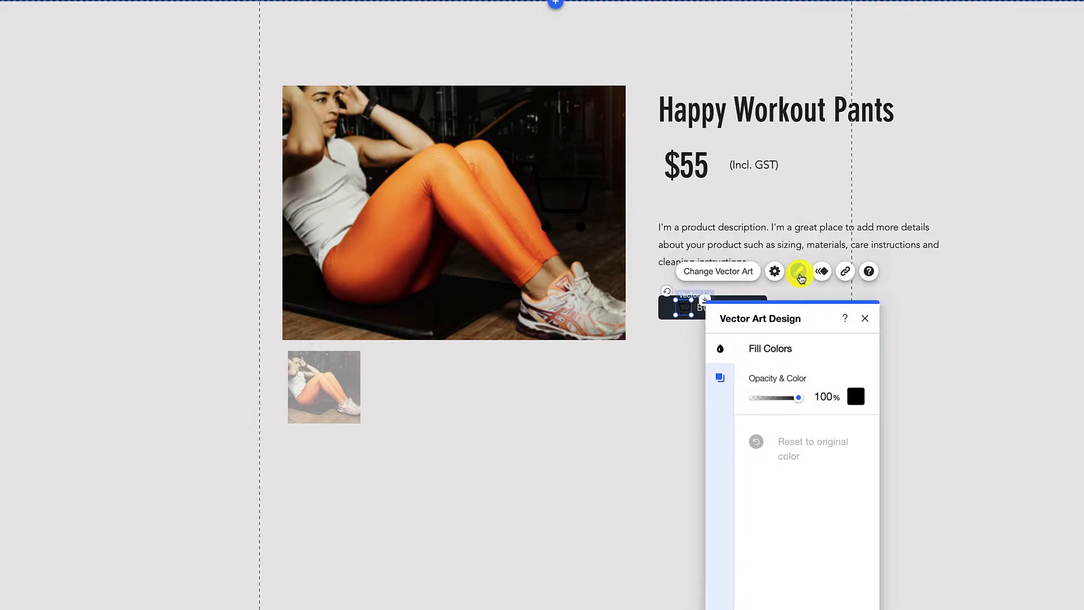
{"action": "left_click", "coordinate": [854, 398]}
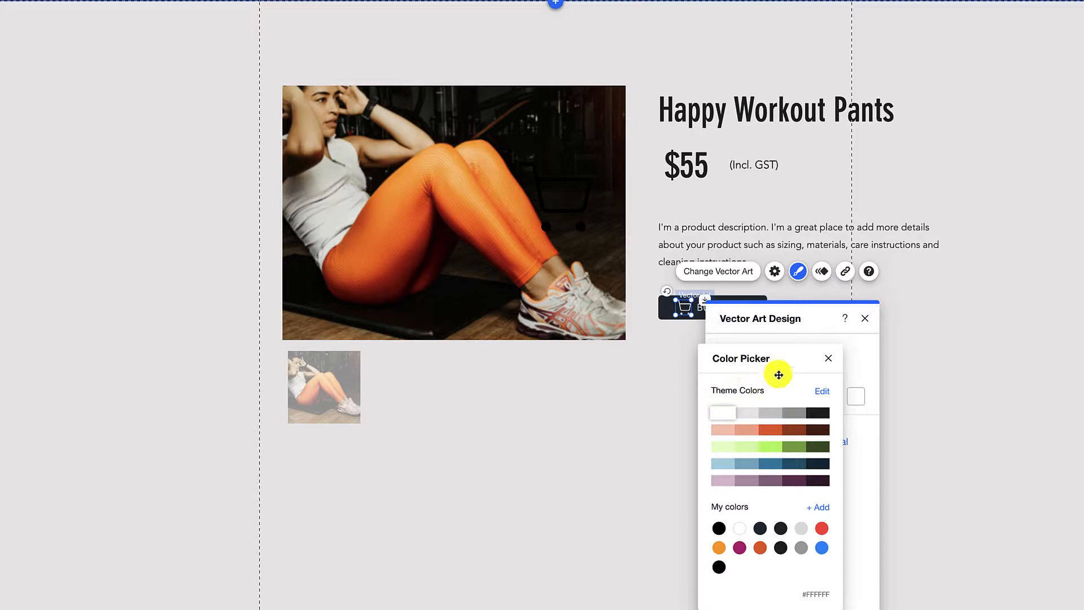
{"action": "left_click", "coordinate": [828, 358]}
{"action": "left_click", "coordinate": [721, 378]}
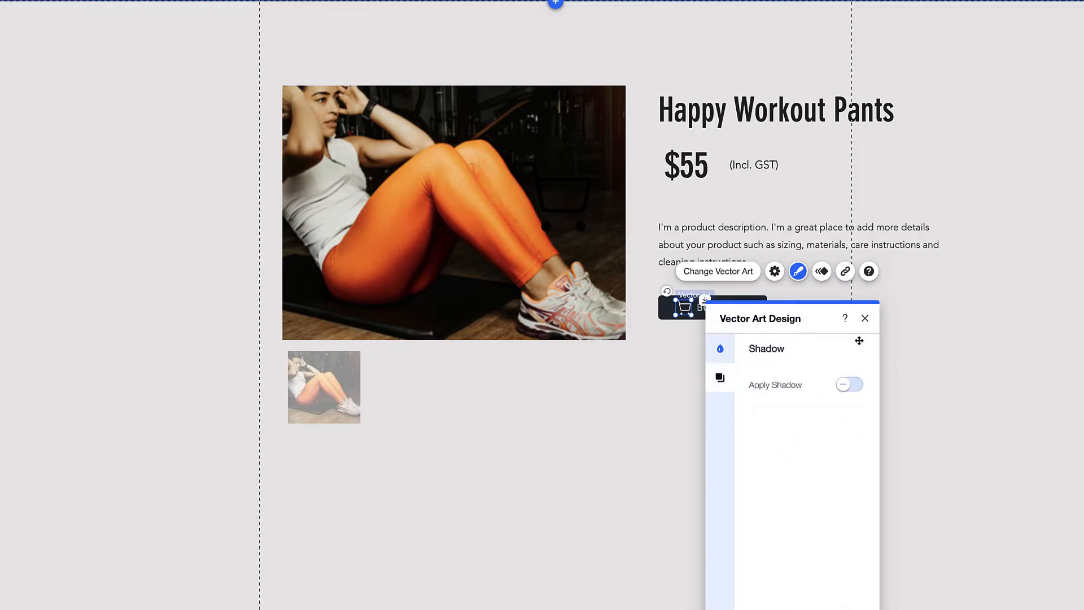
{"action": "left_click", "coordinate": [865, 319]}
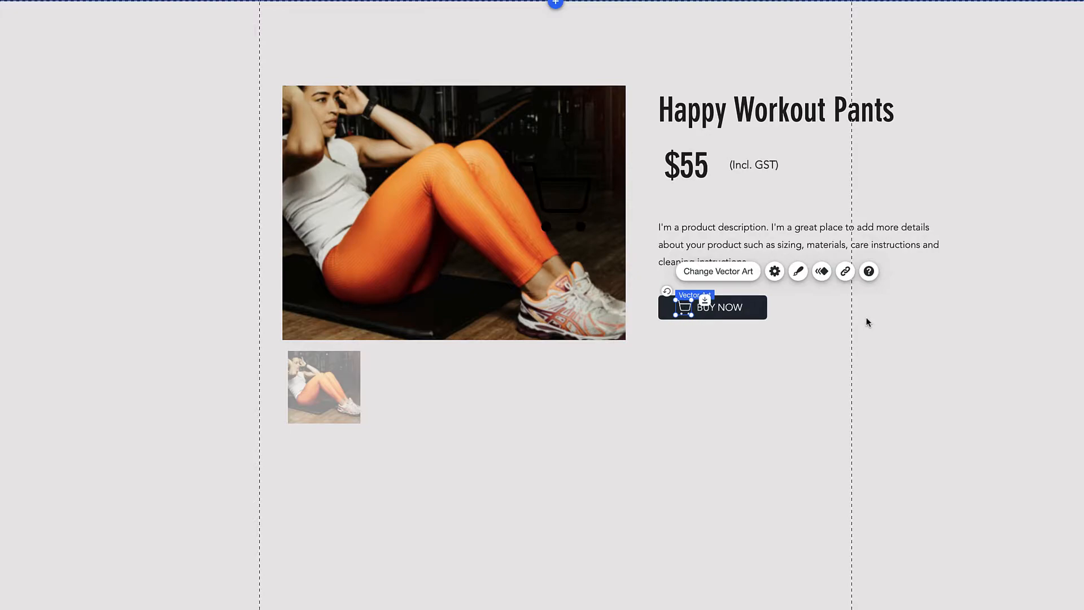
Group the cart icon with the BUY NOW button, then deselect the group
{"action": "left_click", "coordinate": [692, 307]}
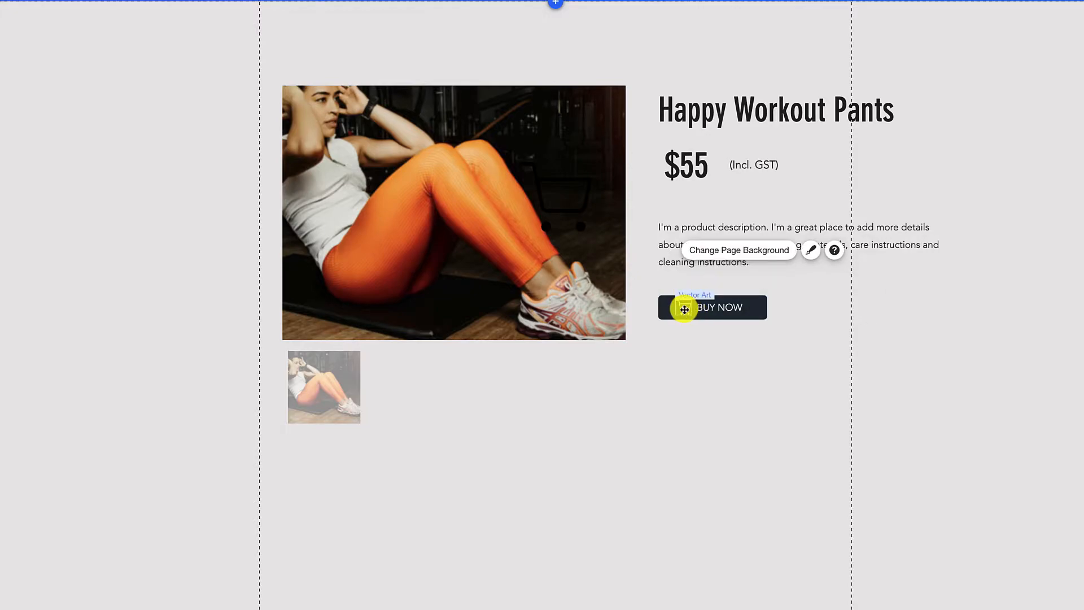
{"action": "left_click", "coordinate": [683, 308]}
{"action": "left_click", "coordinate": [756, 306]}
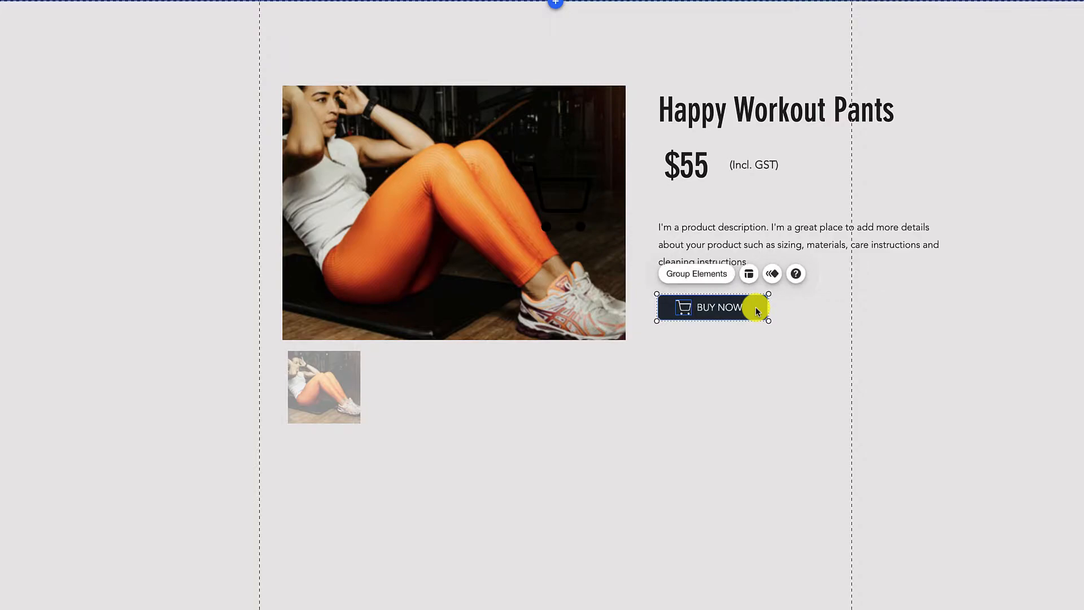
{"action": "left_click", "coordinate": [714, 280]}
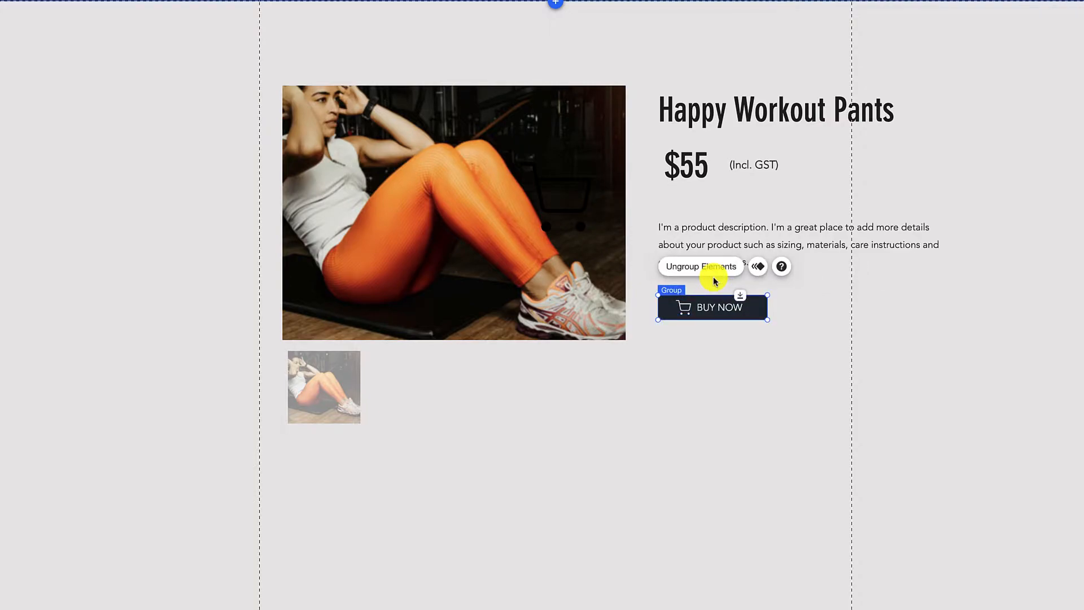
{"action": "left_click", "coordinate": [816, 323]}
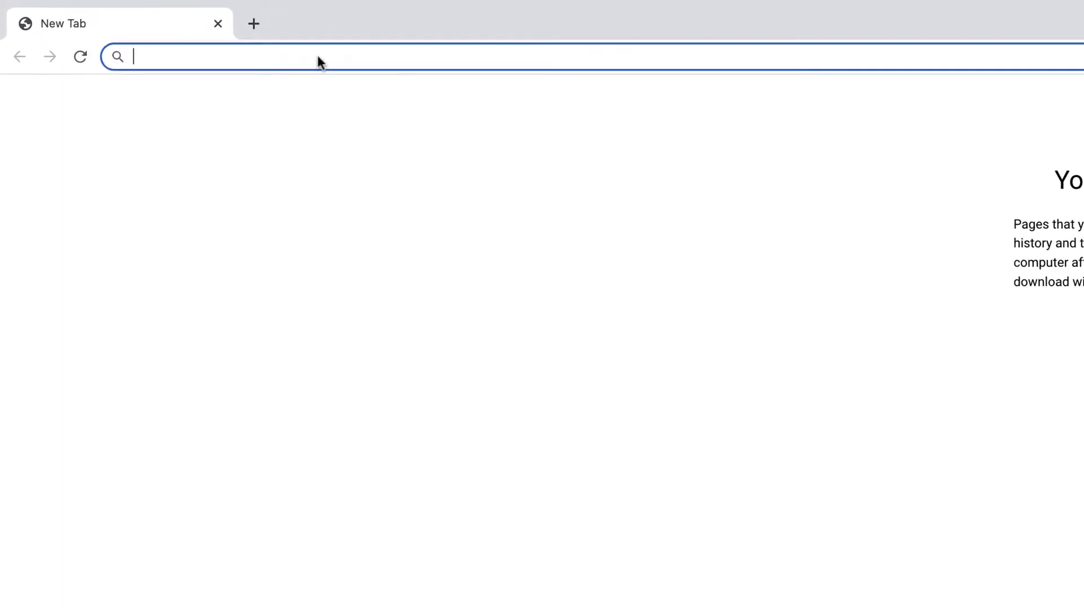
Go to paypal.com/buttons and sign in with the account e-mail and password
{"action": "type", "text": "paypal.com/button"}
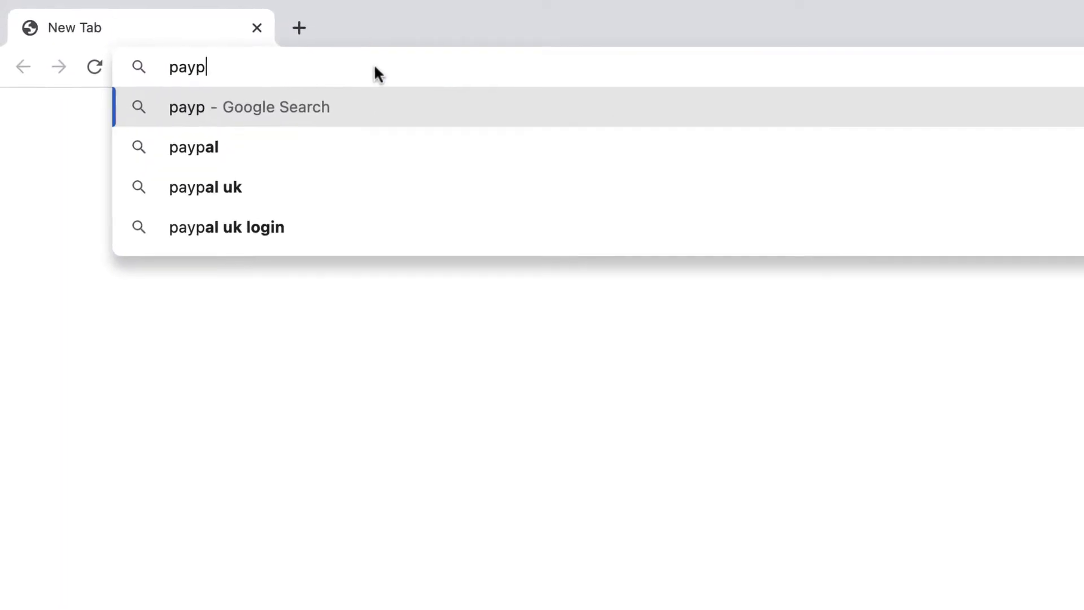
{"action": "type", "text": "s"}
{"action": "key", "text": "Return"}
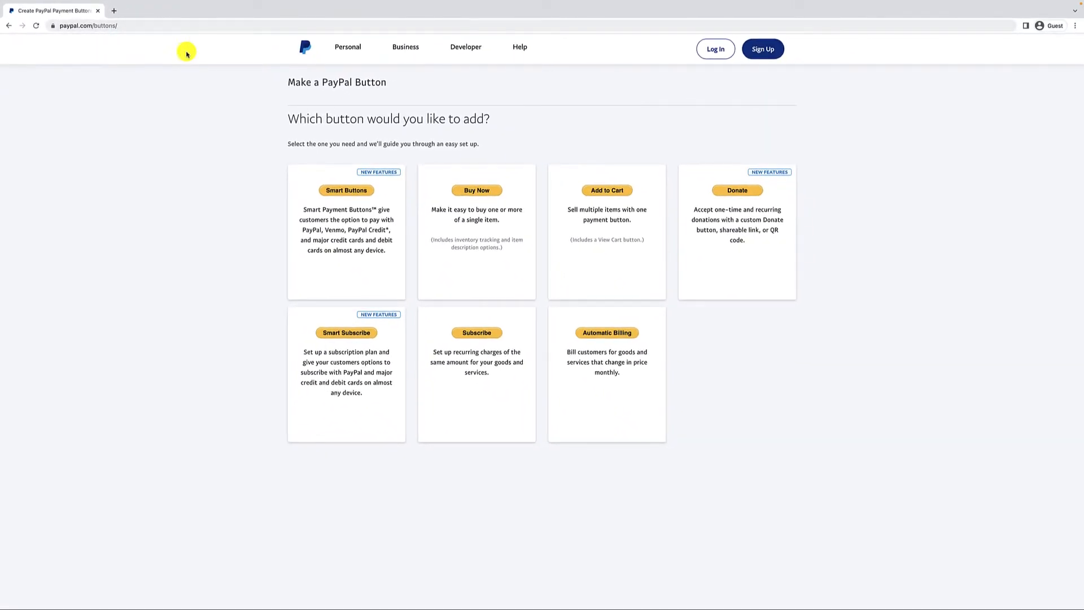
{"action": "left_click", "coordinate": [703, 58]}
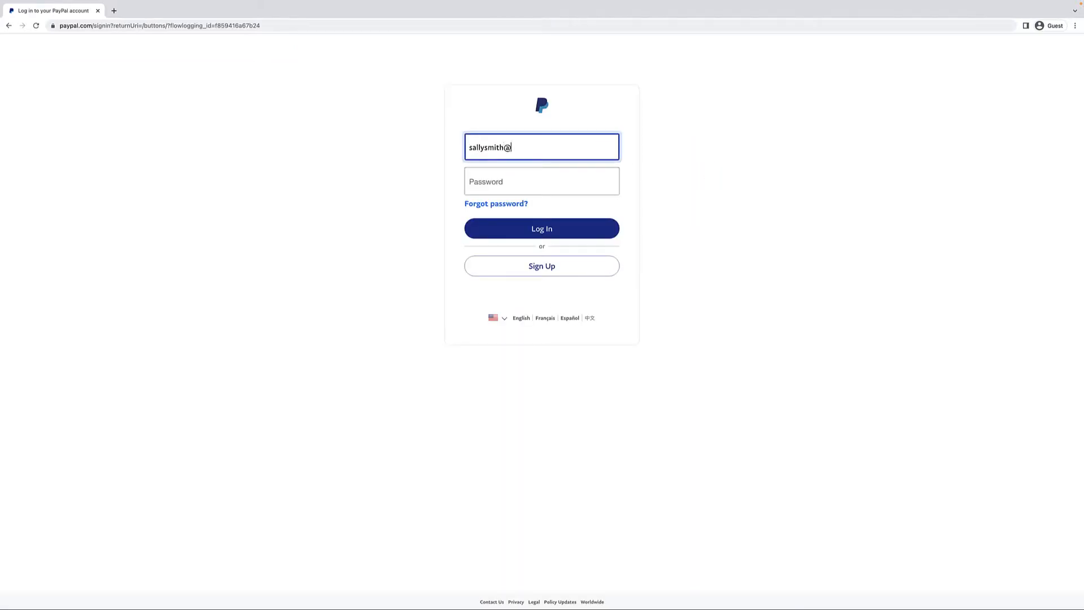
{"action": "key", "text": "Tab"}
{"action": "type", "text": "••••••••"}
{"action": "key", "text": "Return"}
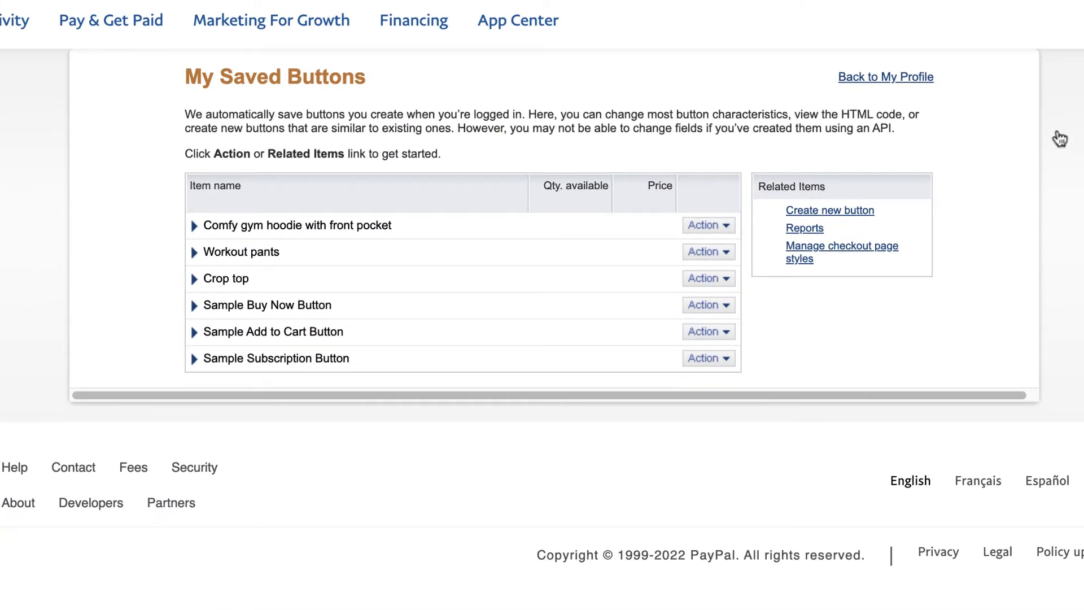
Copy the Workout pants button's plain Email payment link from its code view
{"action": "left_click", "coordinate": [1060, 138]}
{"action": "left_click", "coordinate": [726, 252]}
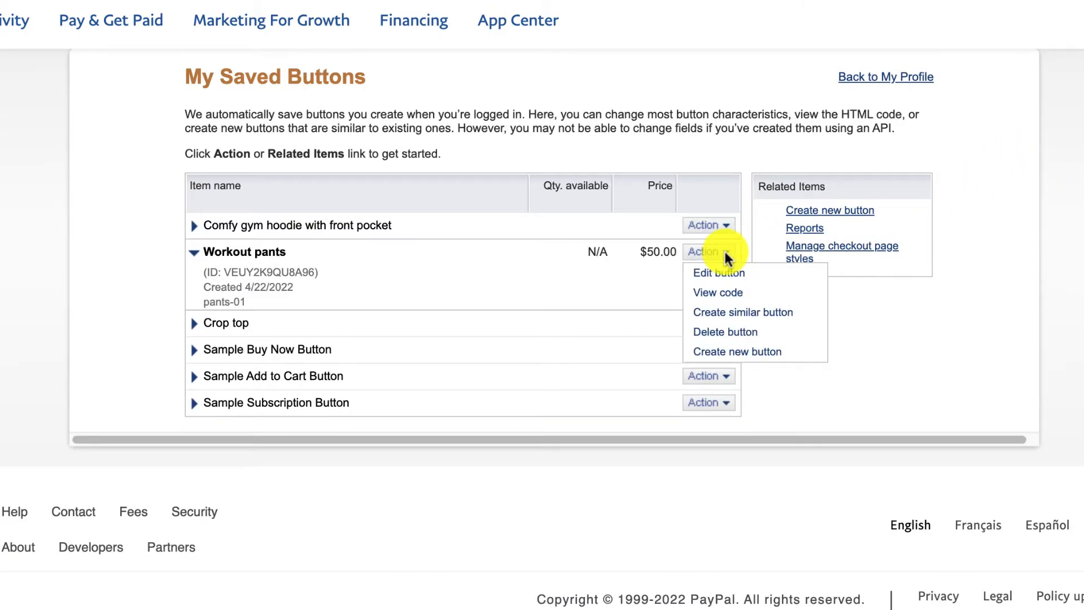
{"action": "left_click", "coordinate": [723, 299]}
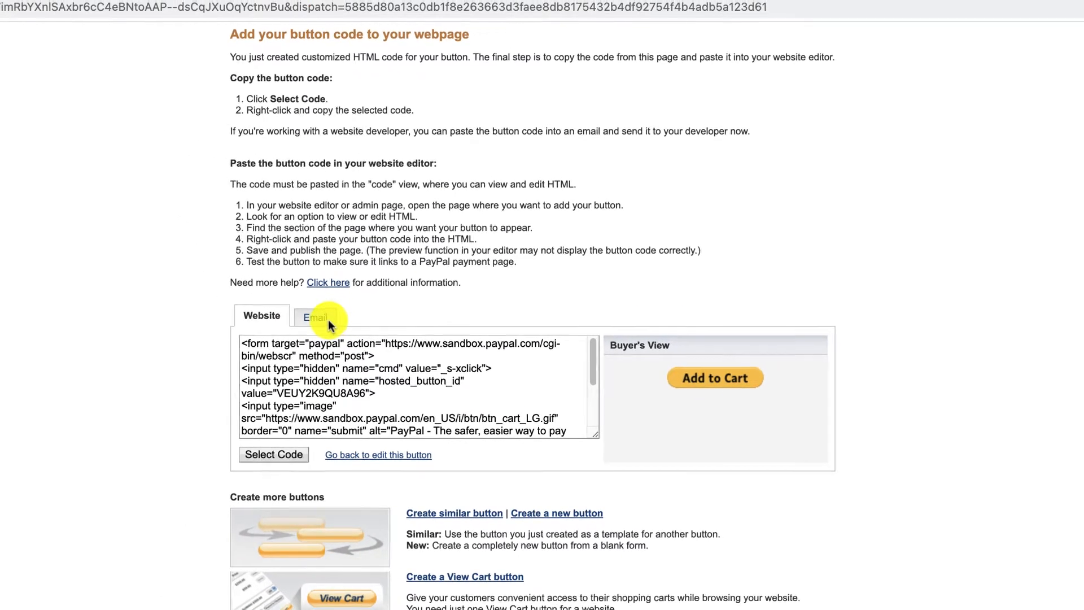
{"action": "left_click", "coordinate": [329, 324]}
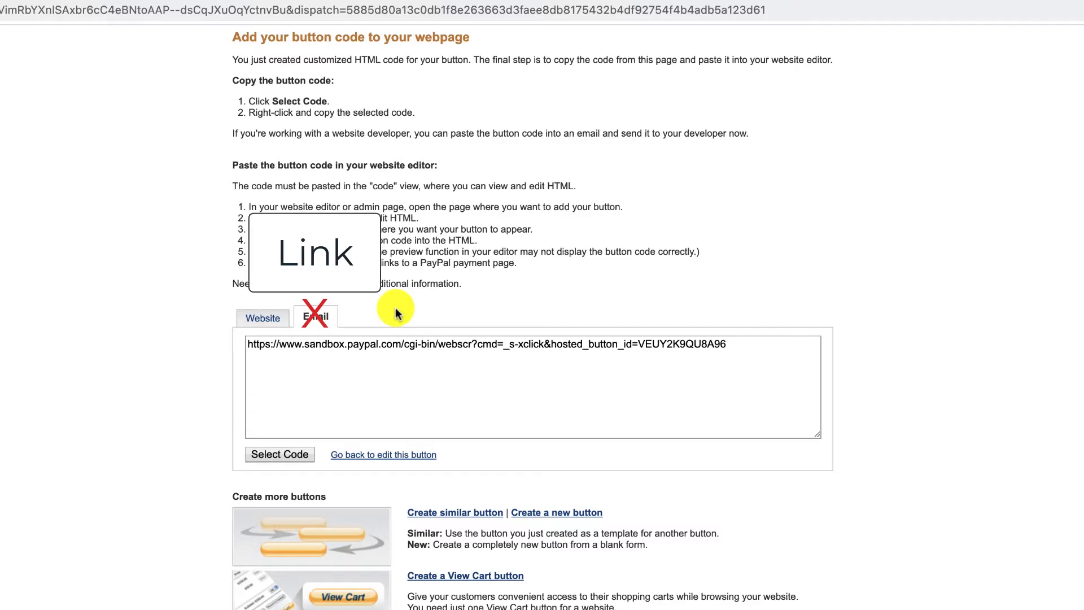
{"action": "left_click", "coordinate": [302, 458]}
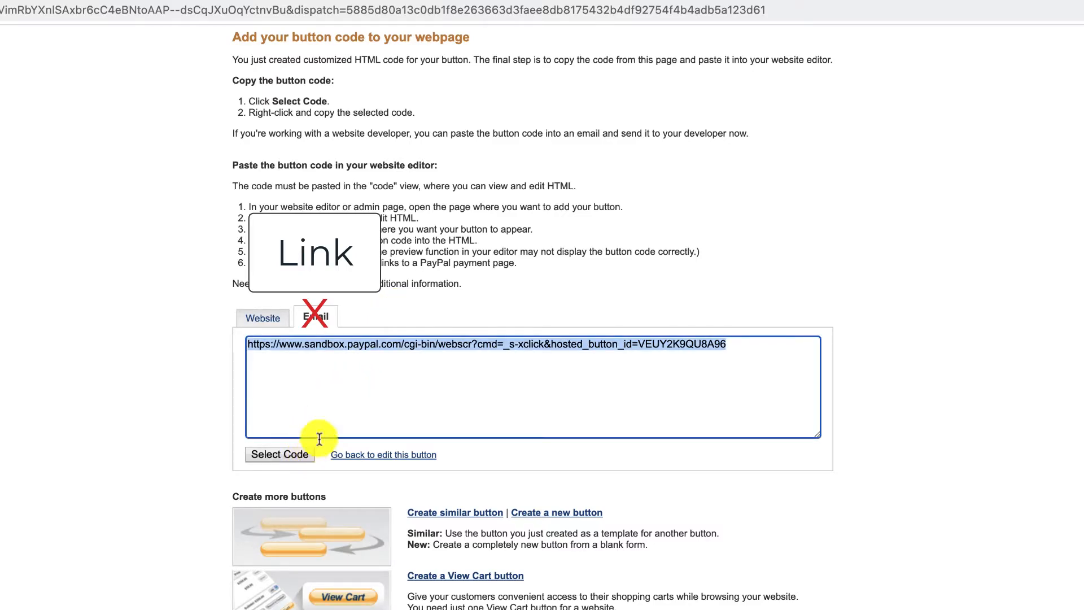
{"action": "right_click", "coordinate": [497, 349]}
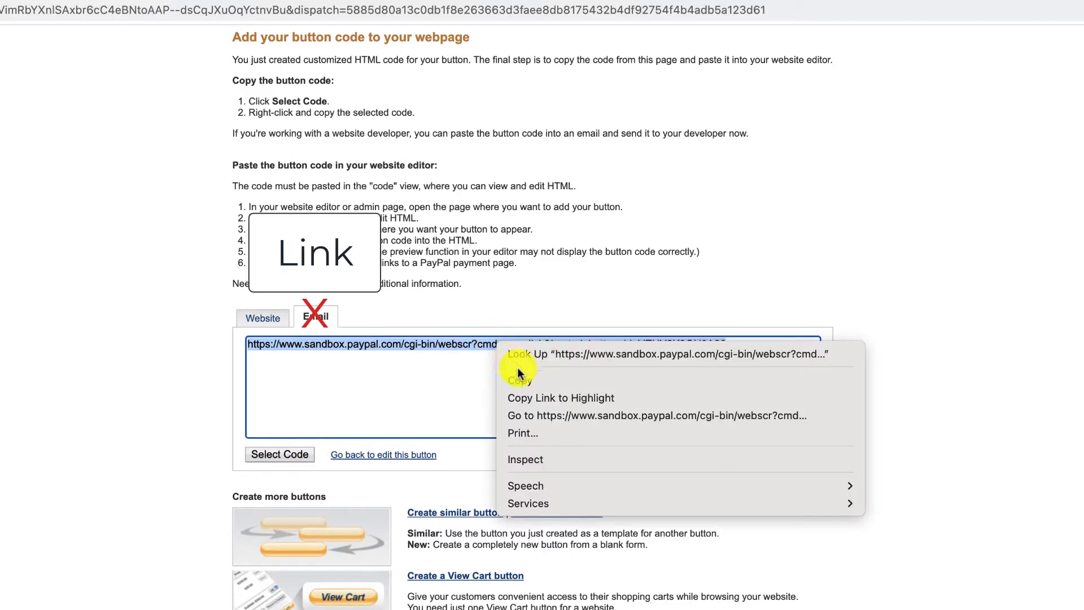
{"action": "left_click", "coordinate": [553, 381]}
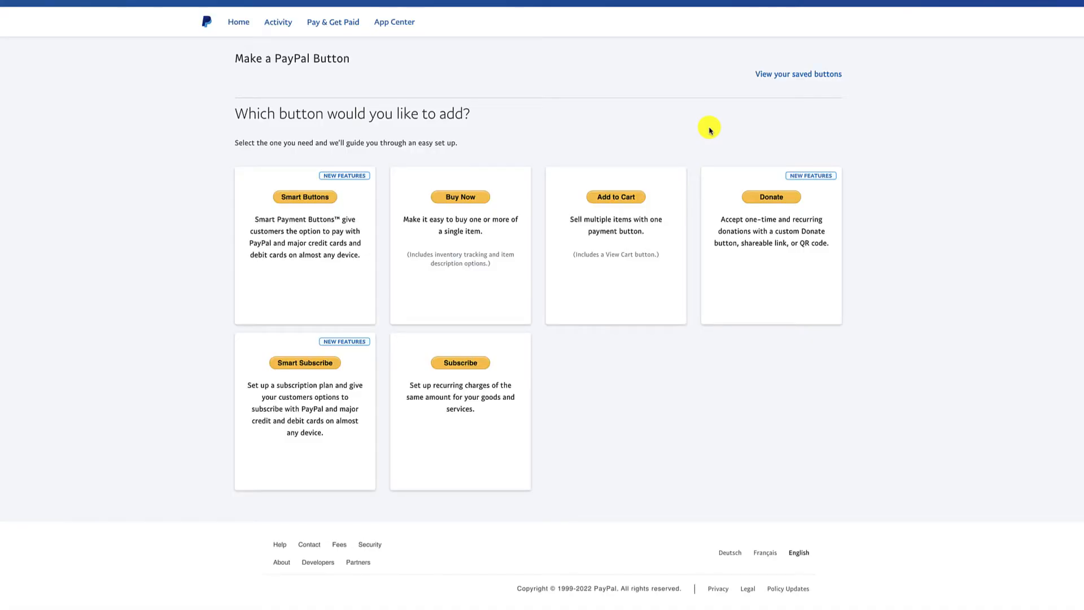
Copy the shareable My Store donation link
{"action": "left_click", "coordinate": [780, 204]}
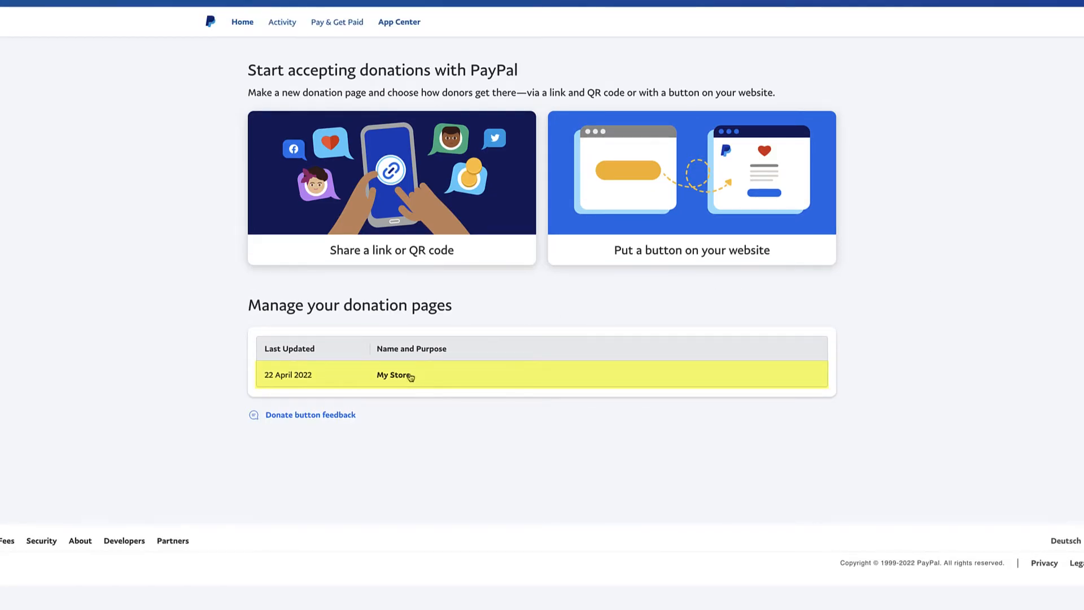
{"action": "left_click", "coordinate": [405, 379]}
{"action": "scroll", "coordinate": [503, 215], "scroll_direction": "down", "scroll_amount": 1}
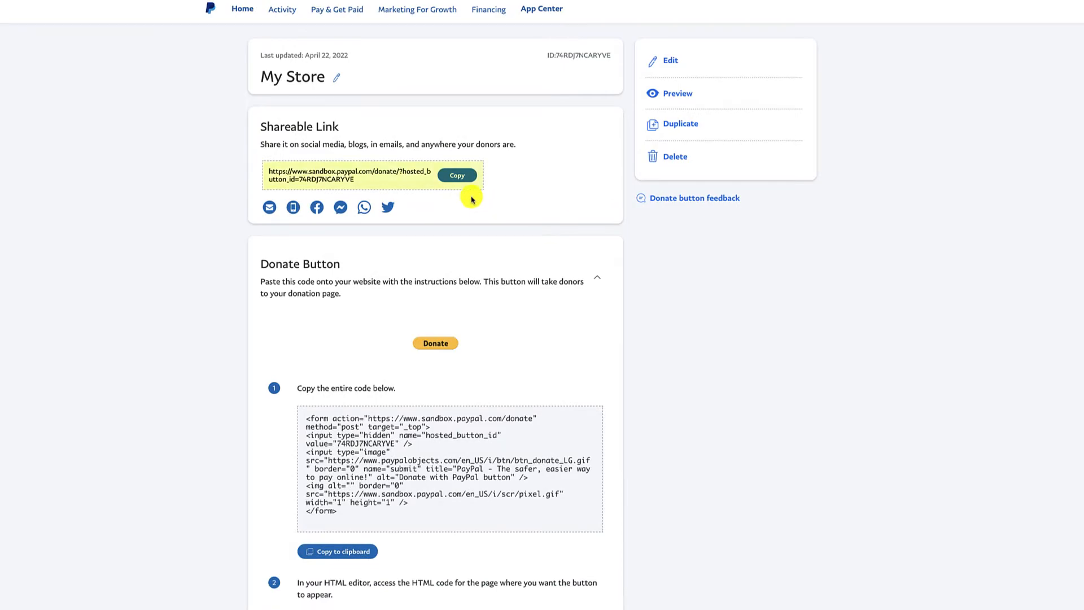
{"action": "left_click", "coordinate": [468, 181]}
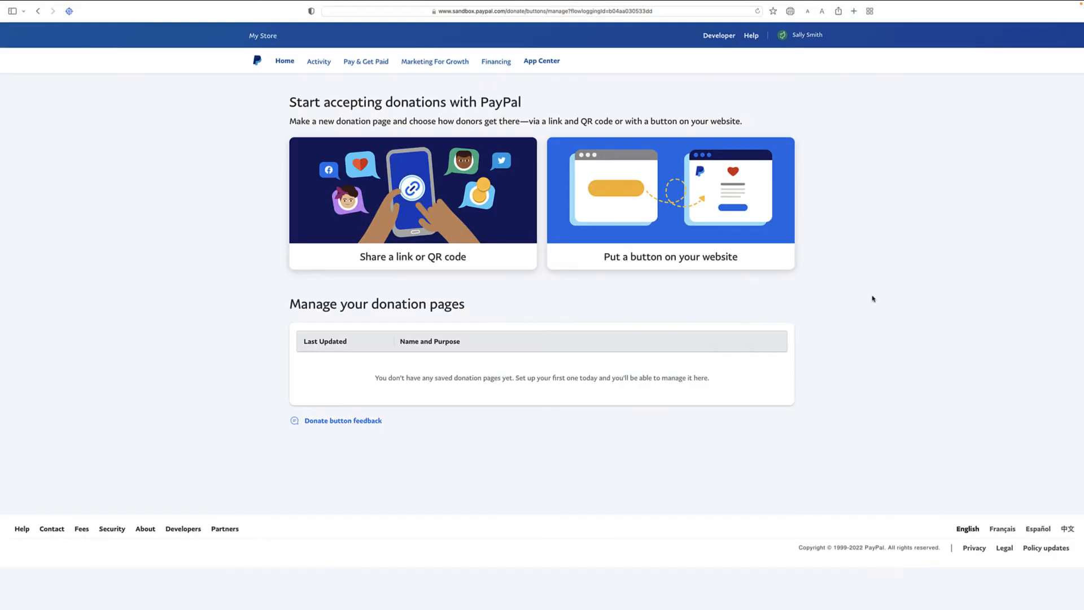
Create a website donate button, continuing through the steps to the payment page setup
{"action": "left_click", "coordinate": [713, 242]}
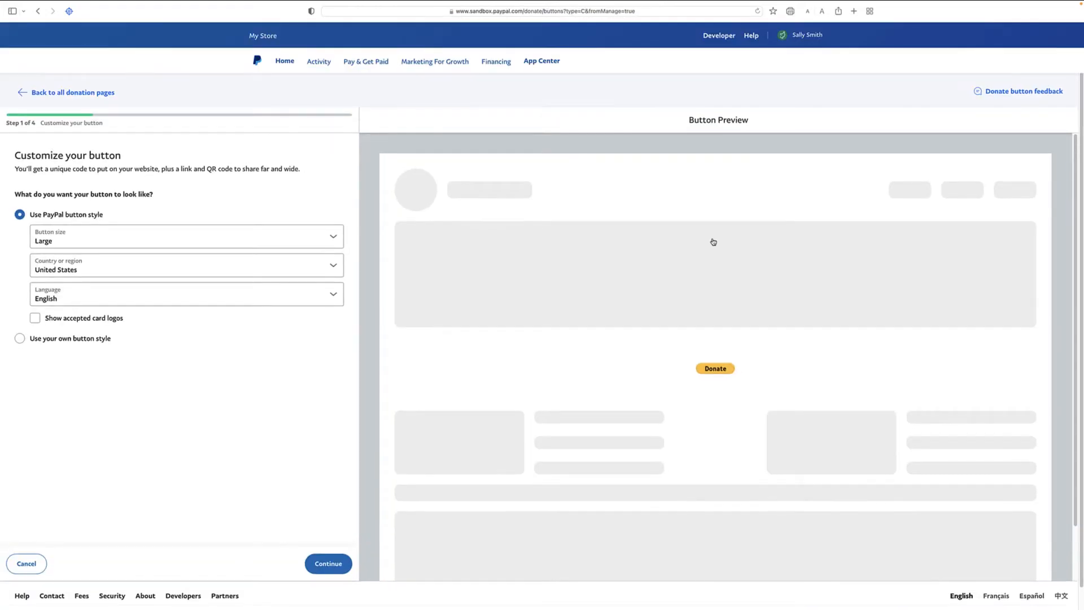
{"action": "left_click", "coordinate": [340, 574]}
{"action": "left_click", "coordinate": [342, 575]}
{"action": "left_click", "coordinate": [343, 574]}
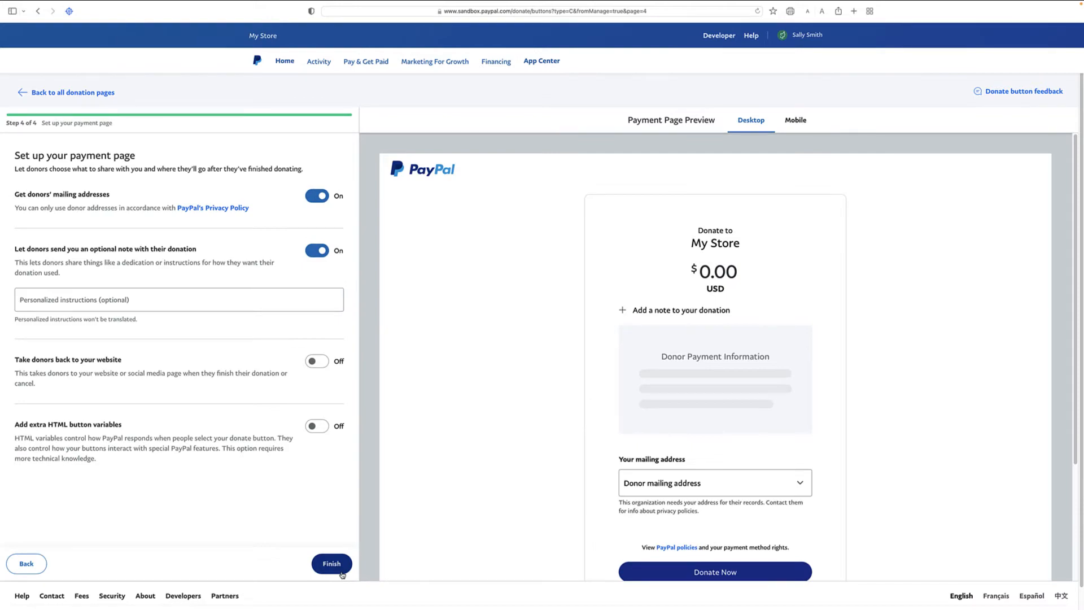
{"action": "left_click", "coordinate": [342, 574]}
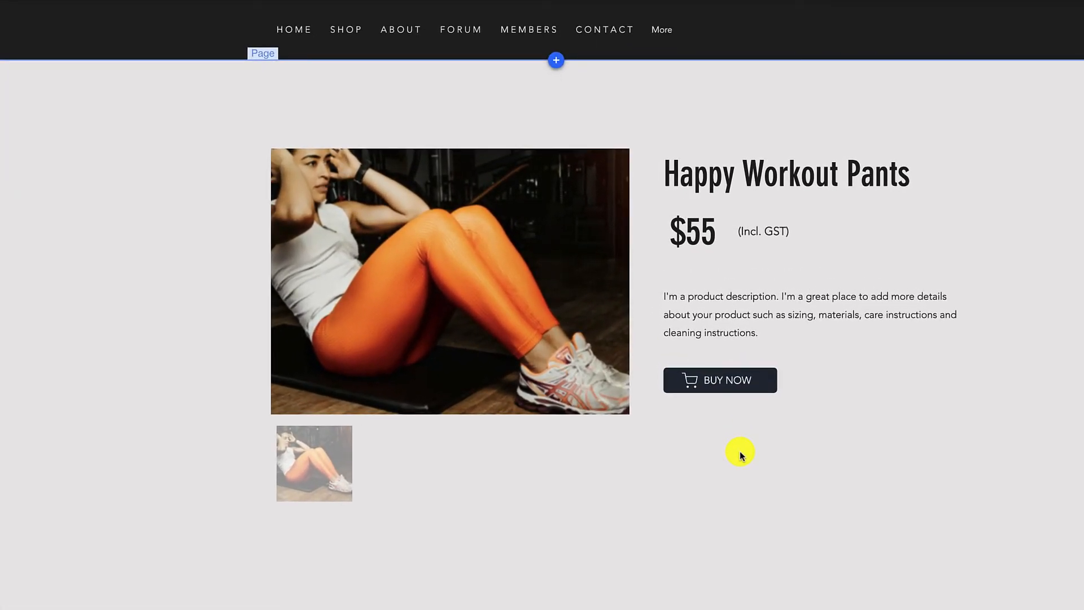
Link BUY NOW to the pasted PayPal payment web address, opening in a new window
{"action": "double_click", "coordinate": [762, 383]}
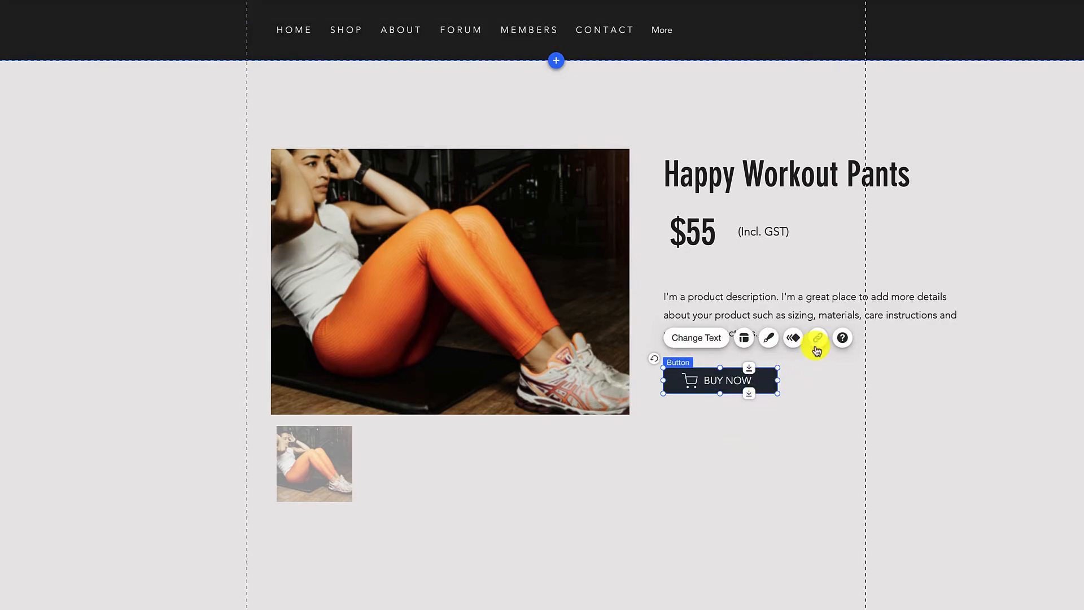
{"action": "left_click", "coordinate": [818, 338]}
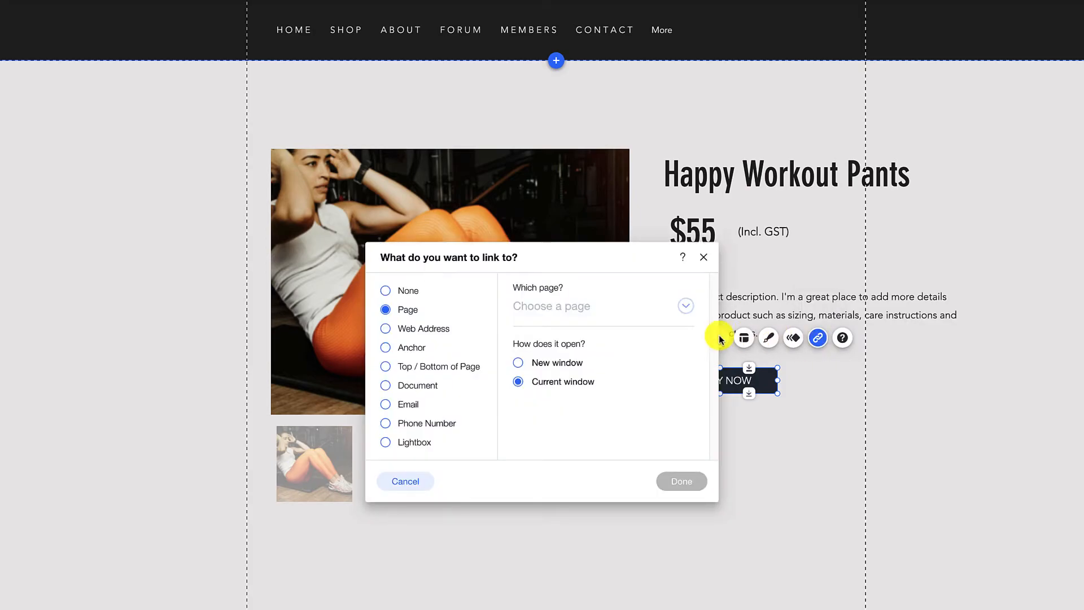
{"action": "left_click", "coordinate": [440, 331]}
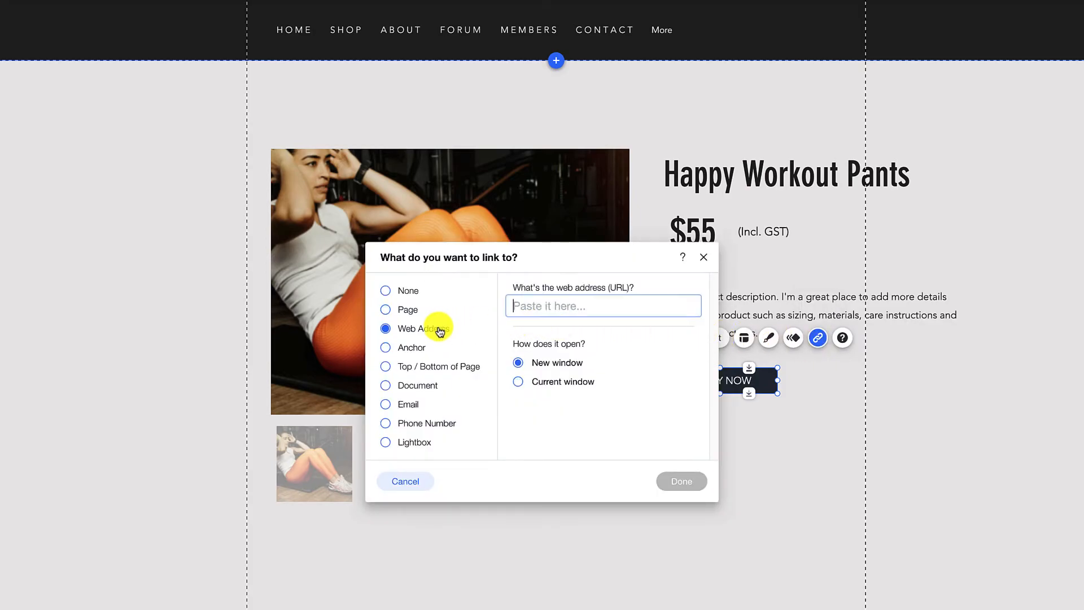
{"action": "right_click", "coordinate": [577, 308]}
{"action": "left_click", "coordinate": [619, 402]}
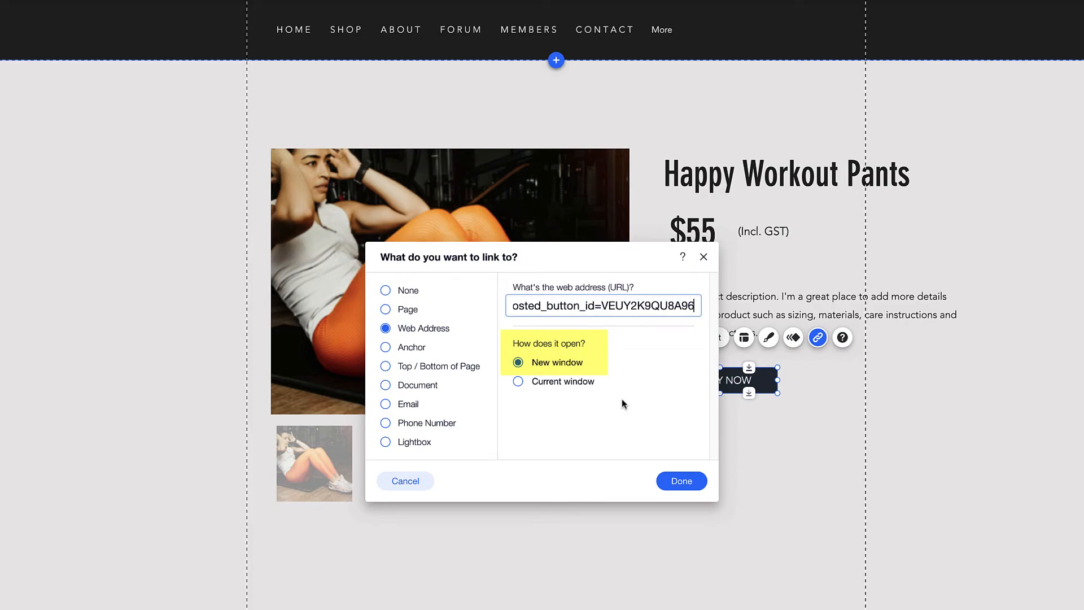
{"action": "left_click", "coordinate": [690, 486]}
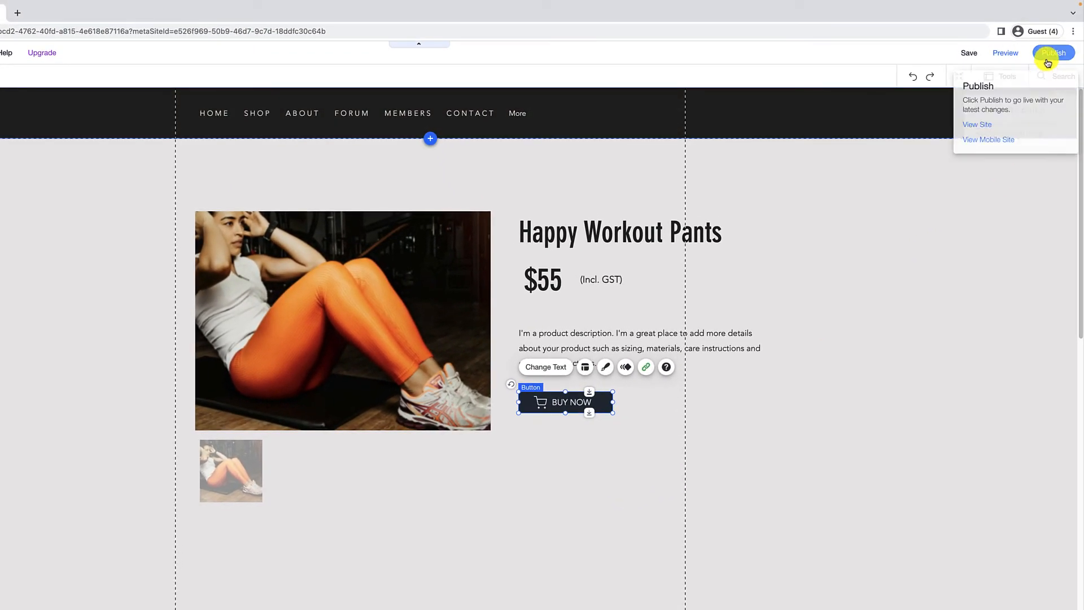
Publish the site, view it live, and confirm BUY NOW opens the $55.00 Workout pants PayPal cart
{"action": "left_click", "coordinate": [1047, 60]}
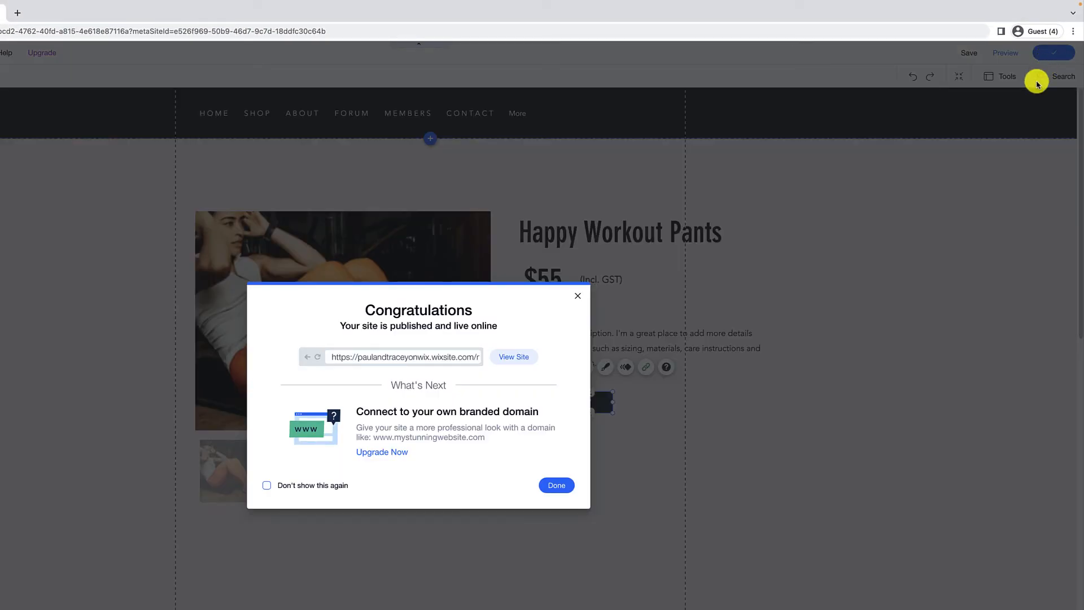
{"action": "left_click", "coordinate": [514, 356]}
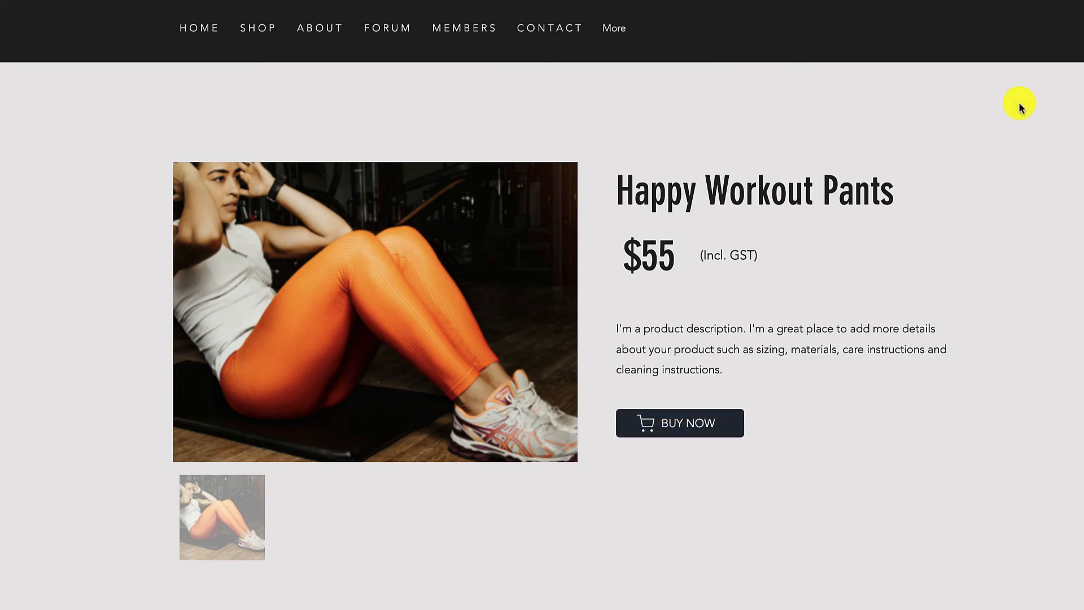
{"action": "left_click", "coordinate": [733, 432]}
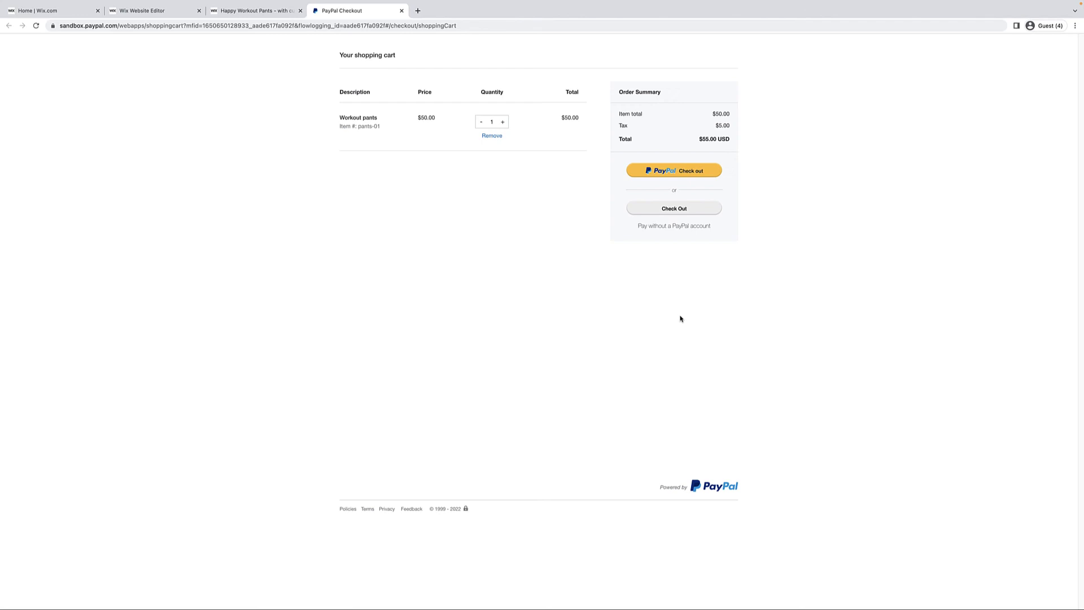